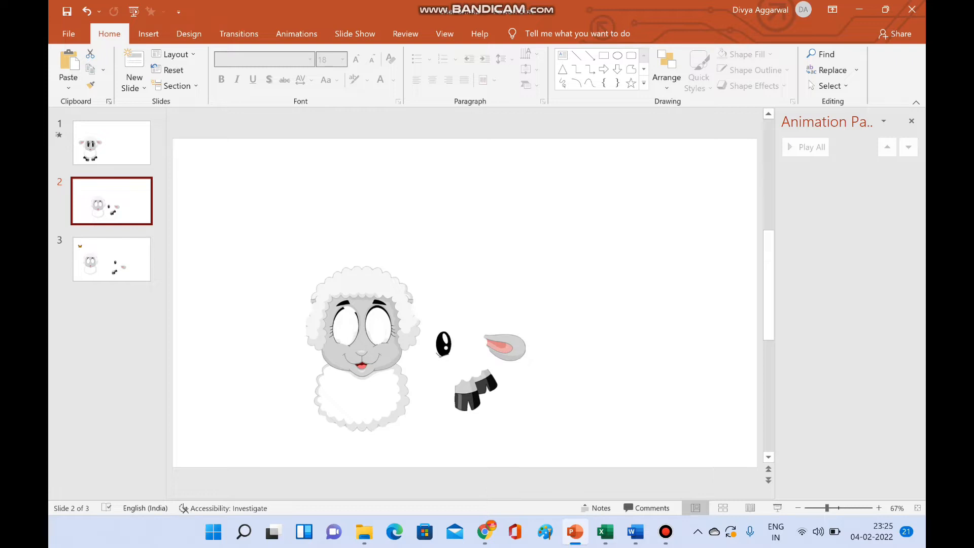
- On slide 3, move the butterfly picture just outside the slide's left edge
key("Down")
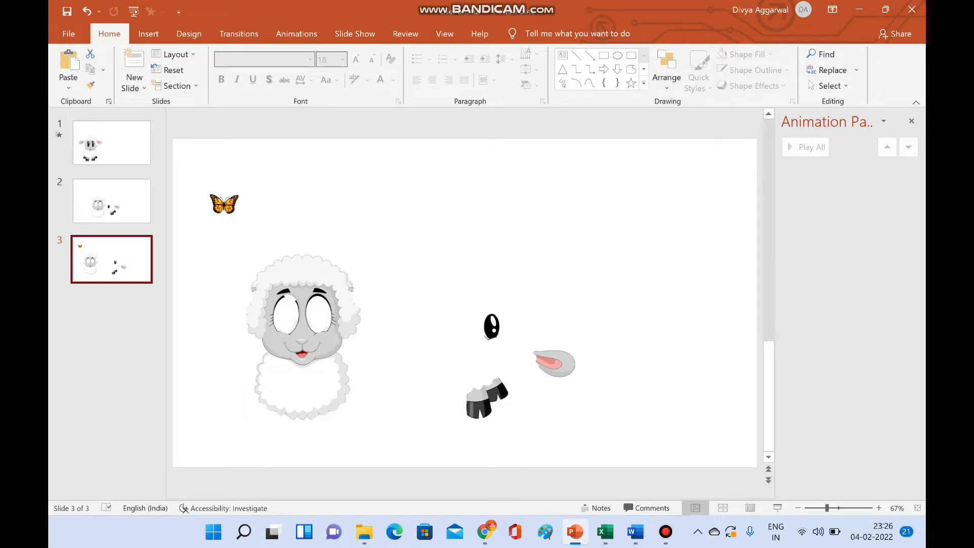
left_click_drag(224, 204, 163, 196)
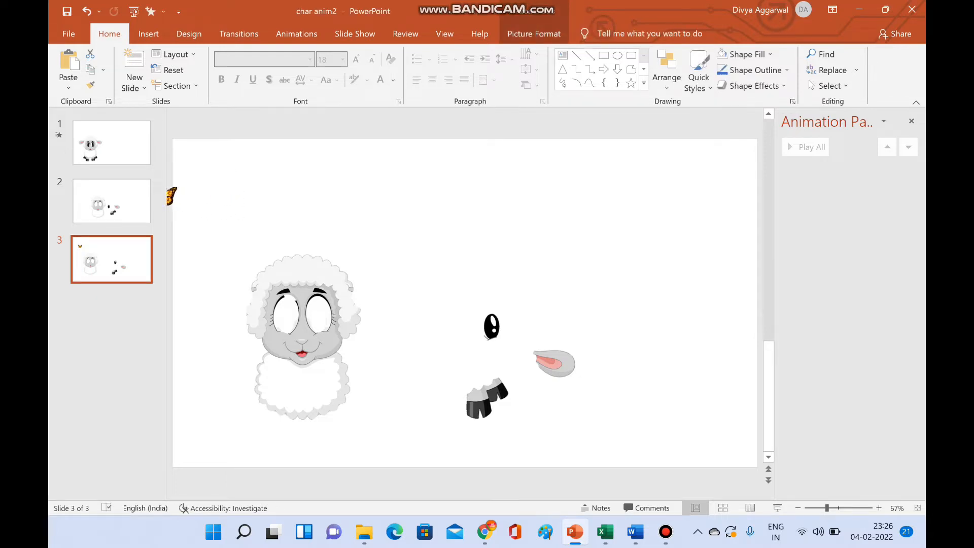
key("ctrl+z")
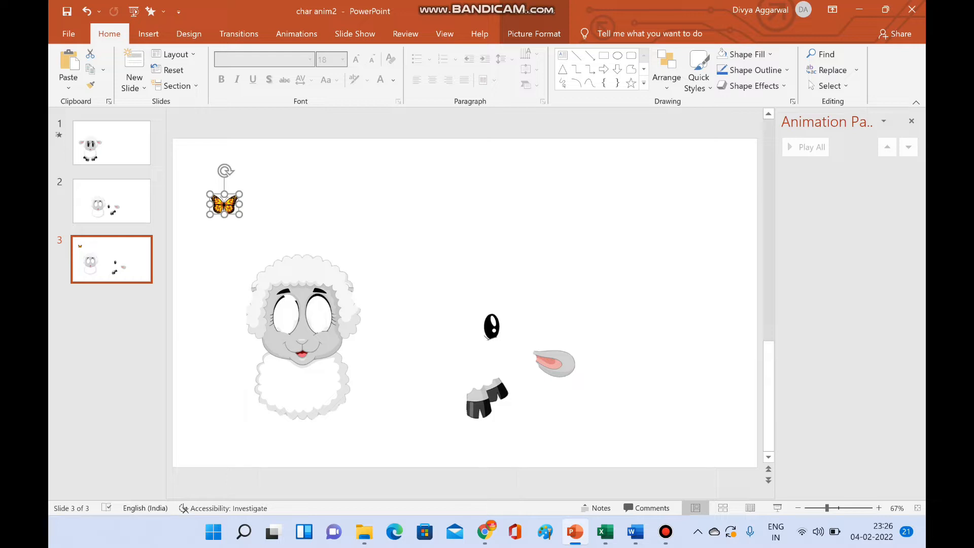
left_click(798, 508)
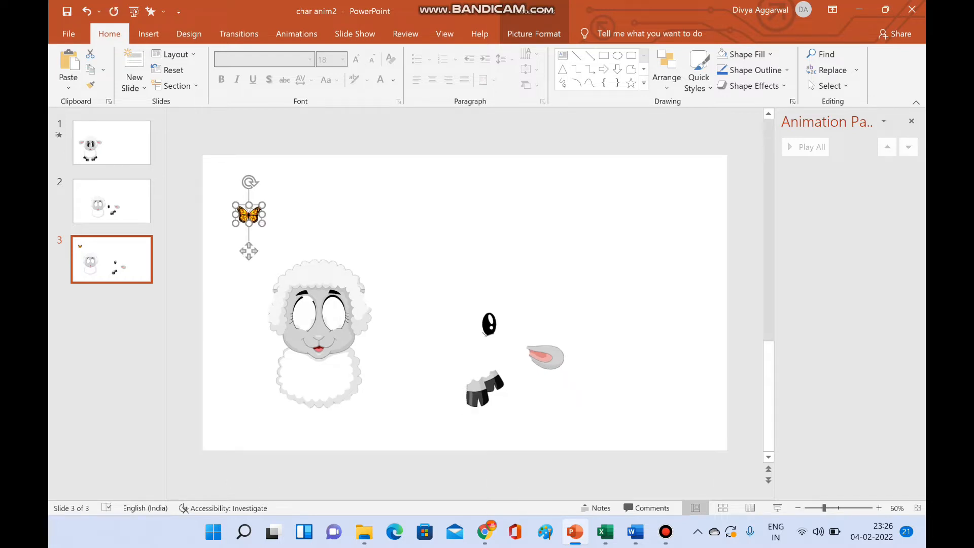
left_click_drag(248, 214, 181, 209)
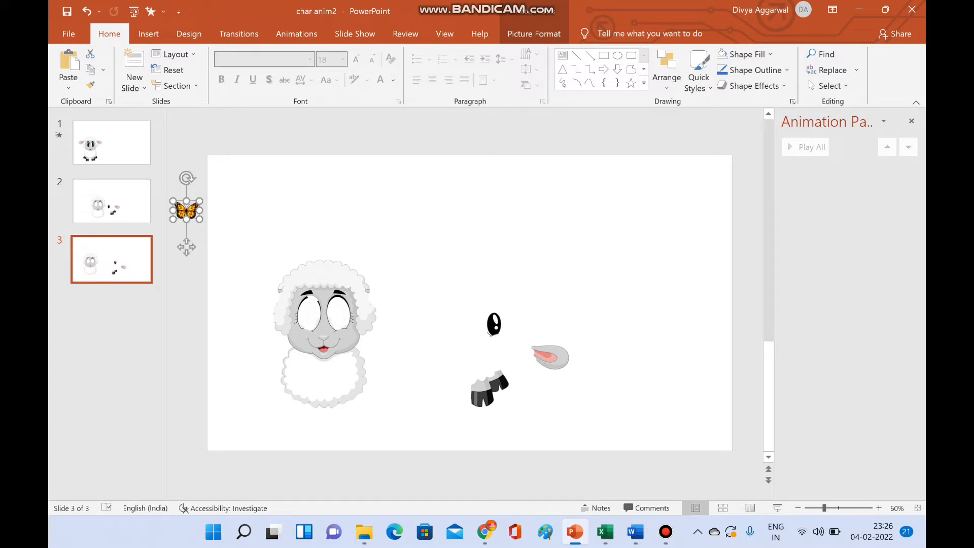
- Add a Custom Path motion animation to the butterfly, drawing a looping path across the slide to beyond its right edge
left_click(296, 34)
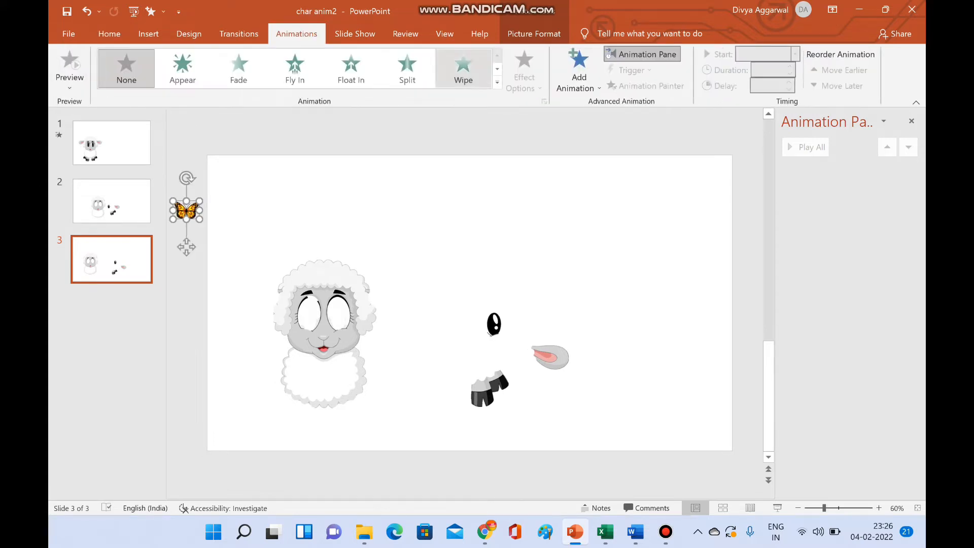
left_click(579, 71)
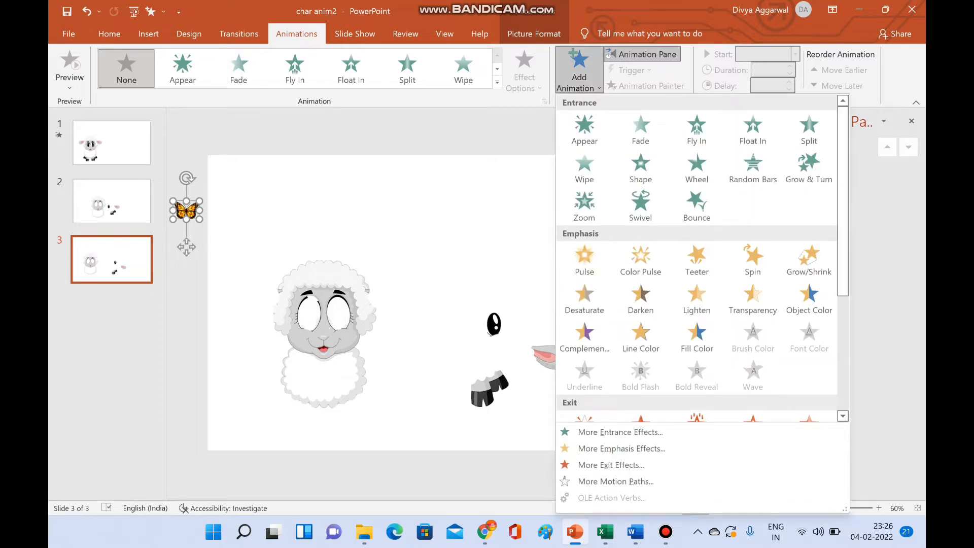
scroll(641, 356, "down", 5)
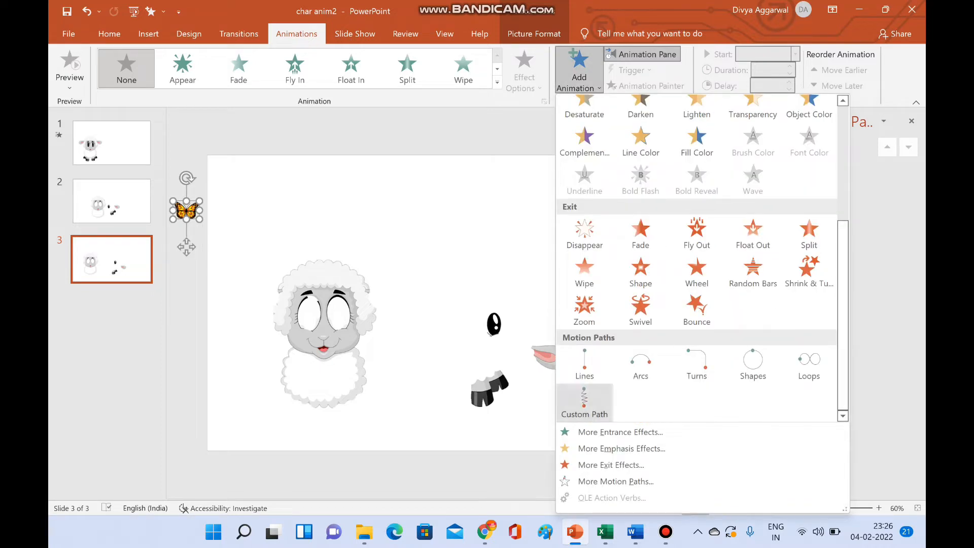
left_click(585, 398)
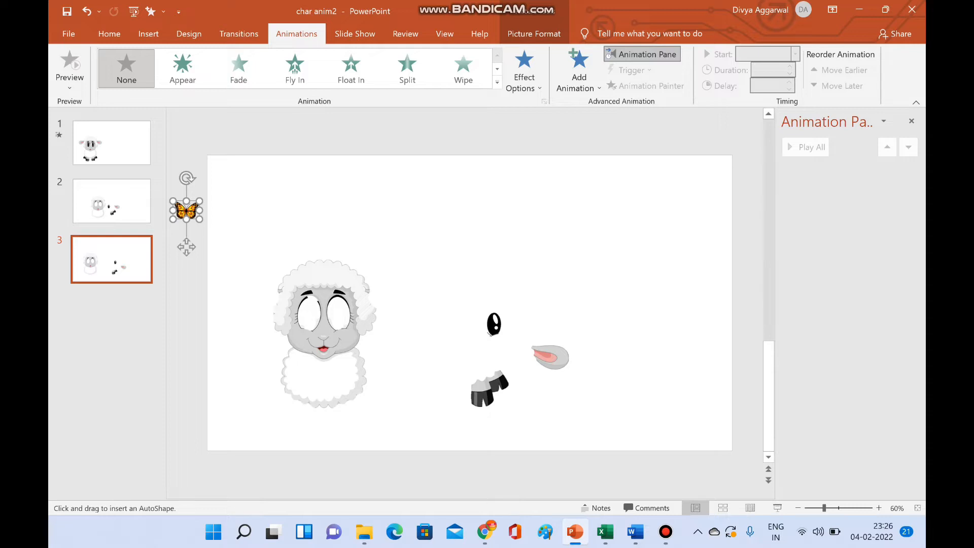
mouse_move(203, 221)
left_mouse_down()
mouse_move(272, 239)
mouse_move(283, 191)
mouse_move(267, 226)
mouse_move(358, 243)
mouse_move(366, 185)
mouse_move(402, 245)
mouse_move(474, 189)
mouse_move(462, 237)
mouse_move(581, 209)
mouse_move(546, 231)
mouse_move(628, 250)
mouse_move(630, 222)
mouse_move(609, 231)
mouse_move(674, 274)
mouse_move(720, 256)
mouse_move(746, 221)
left_mouse_up()
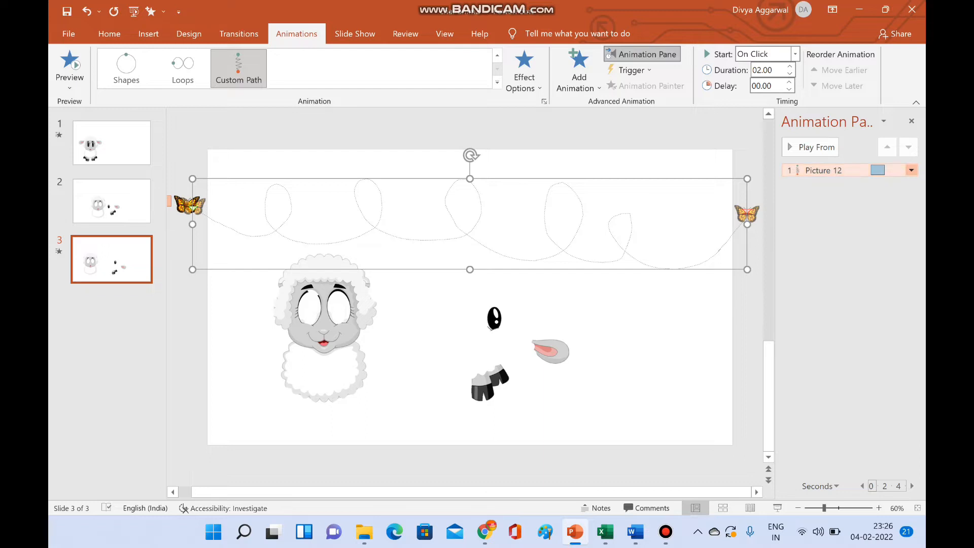
- Remove the smooth start and smooth end from the butterfly's path animation and set its duration to 3 seconds (Slow)
left_click(912, 170)
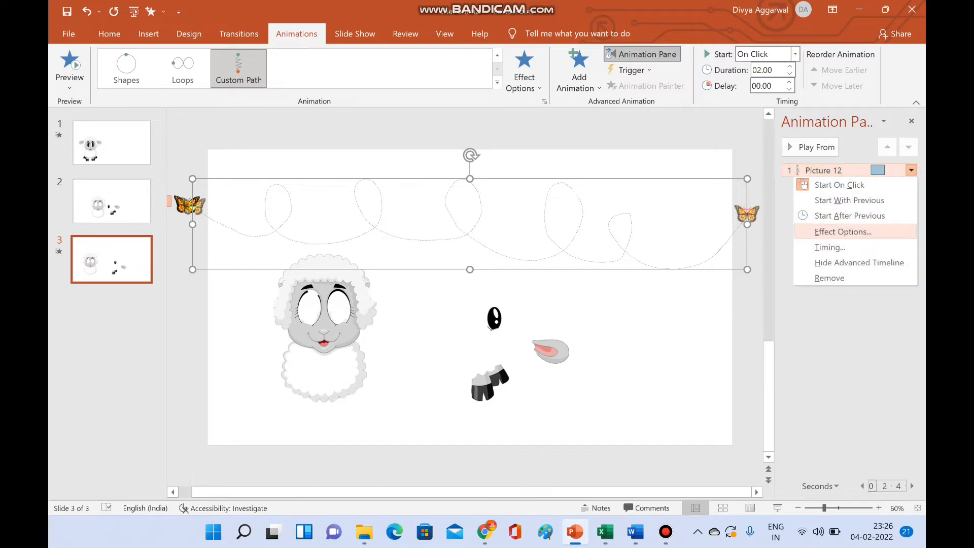
left_click(843, 232)
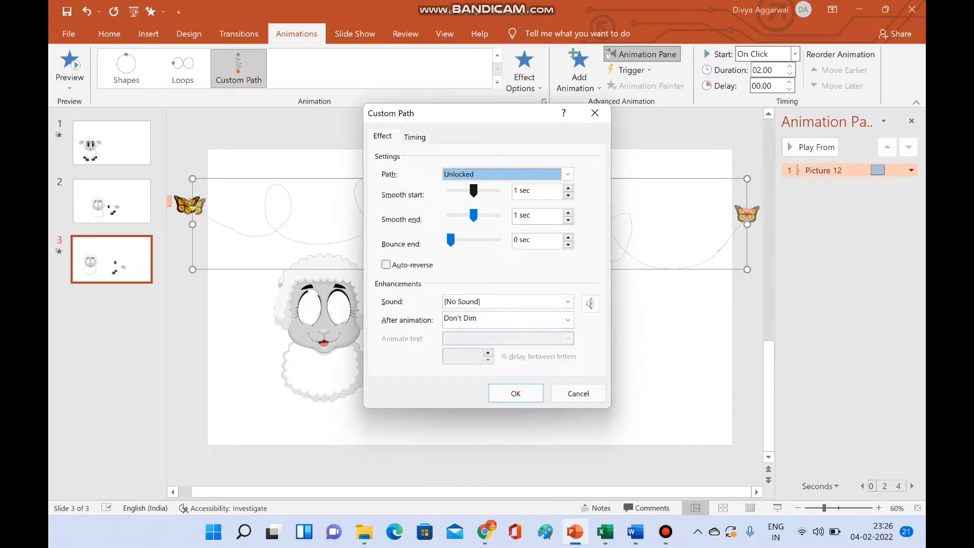
left_click_drag(474, 190, 450, 216)
left_click(415, 137)
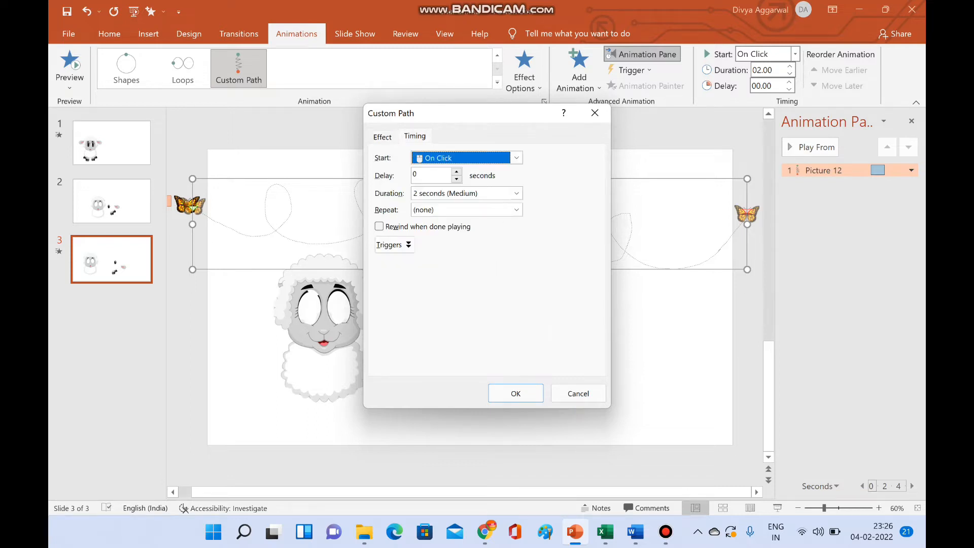
left_click(516, 193)
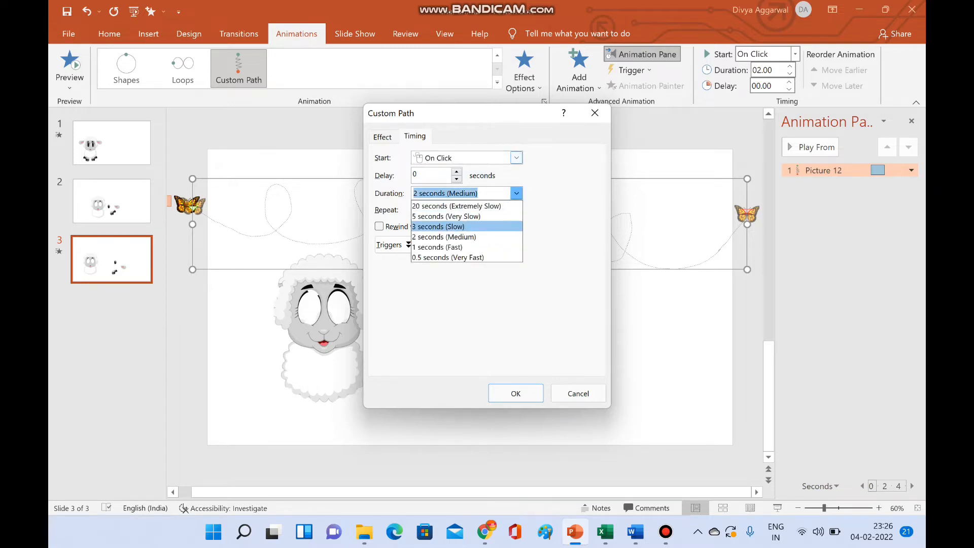
left_click(438, 227)
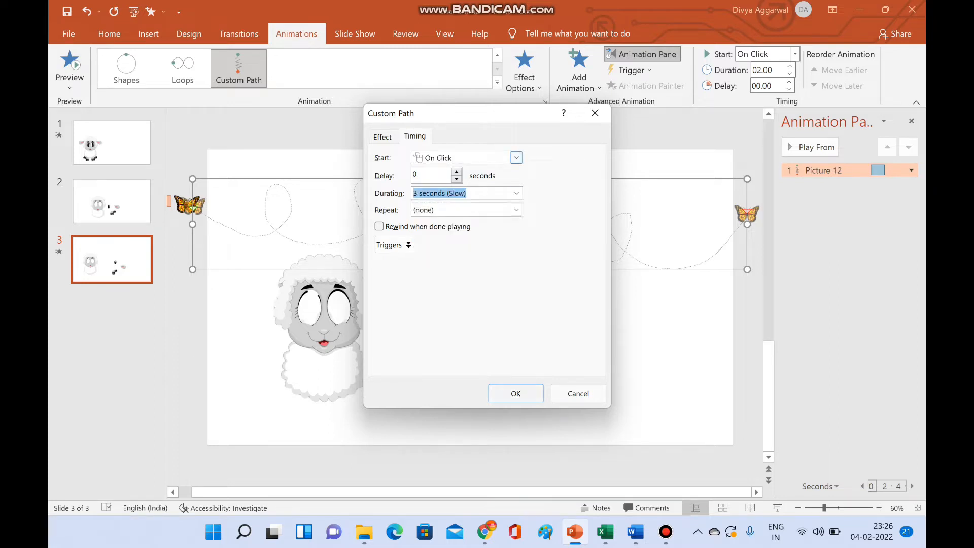
key("Return")
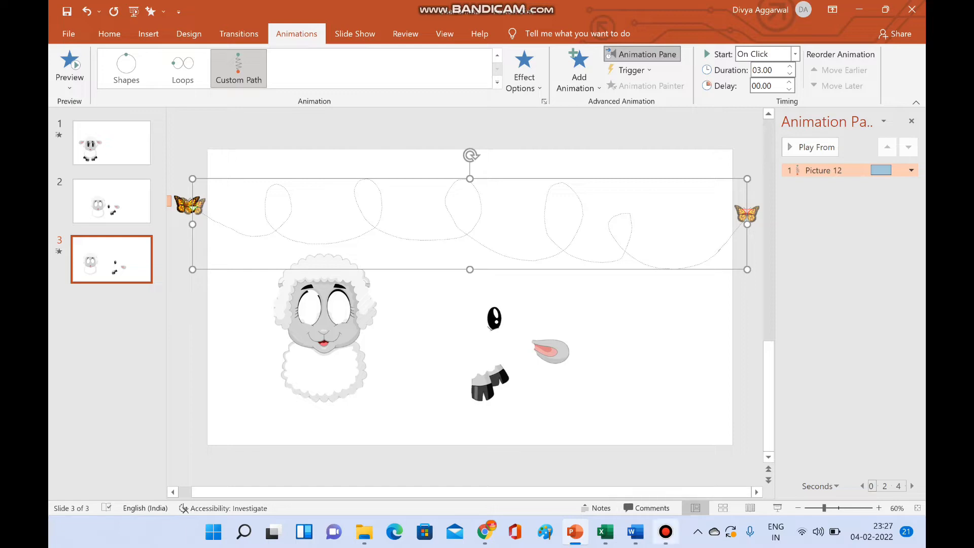
- Move the loose black pupil into the white of the sheep's right-hand eye
left_click(666, 532)
left_click_drag(494, 318, 341, 308)
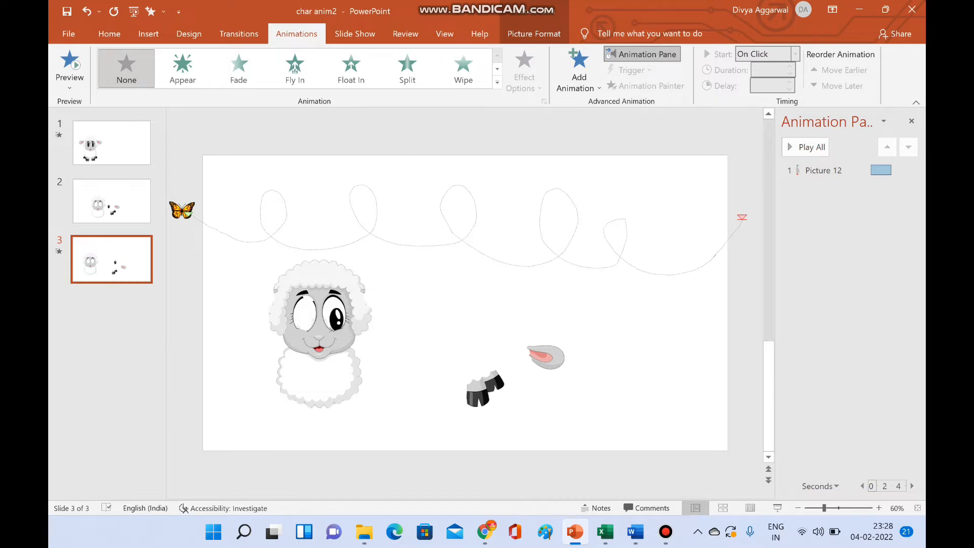
key("ctrl+y")
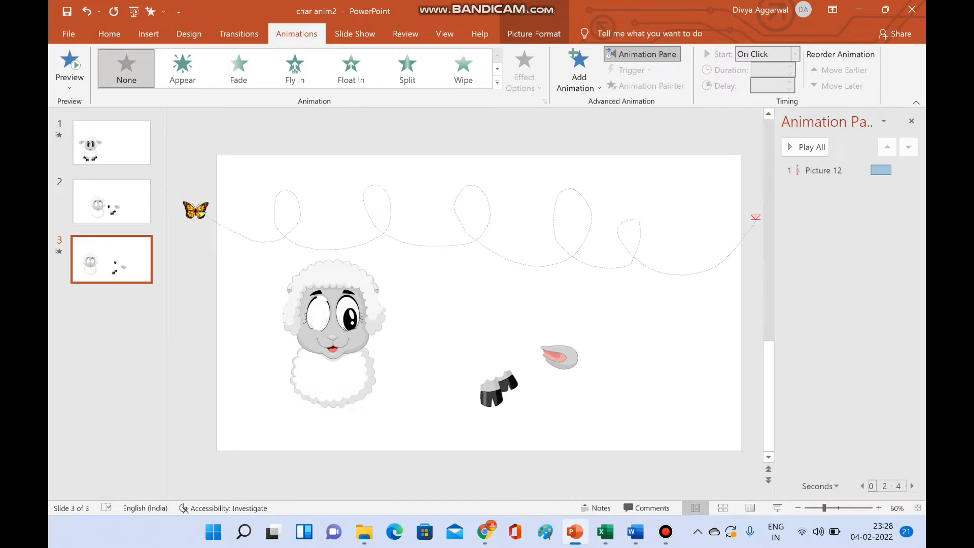
- Paste a copy of the pupil and align it inside the sheep's left-hand eye, level with the other pupil
key("ctrl+v")
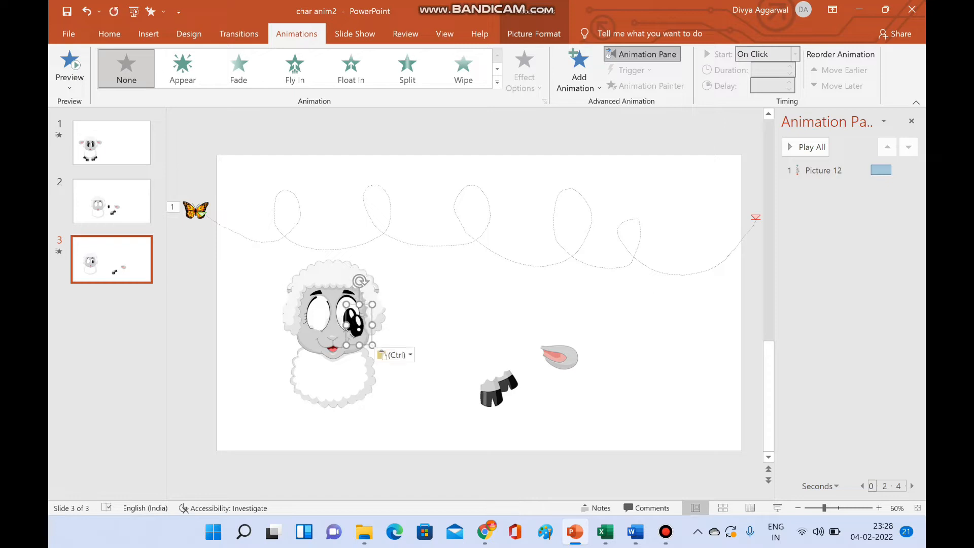
left_click_drag(359, 325, 319, 319)
key("ctrl+Up")
key("ctrl+Up")
key("ctrl+Up")
key("ctrl+Right")
key("ctrl+Right")
key("ctrl+Right")
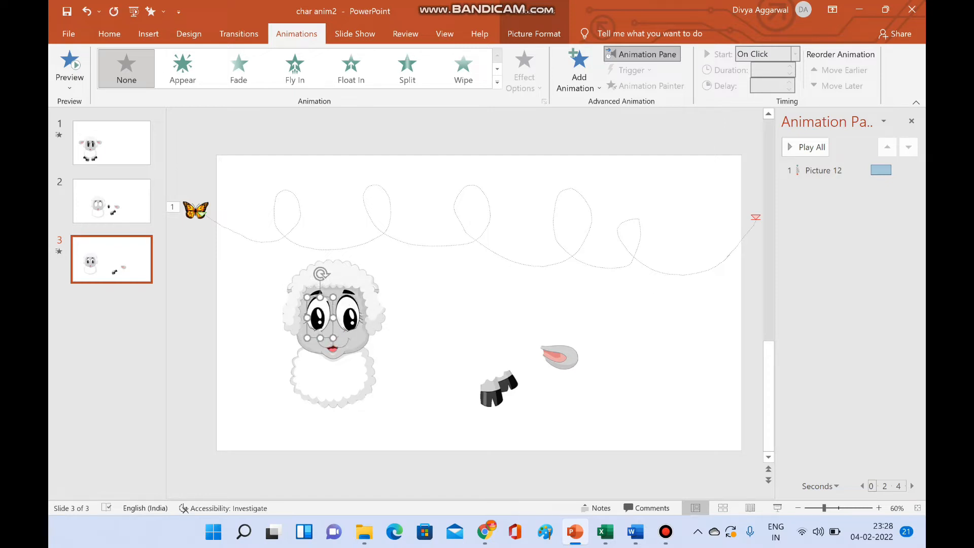
key("ctrl+Down")
key("ctrl+Down")
key("ctrl+Down")
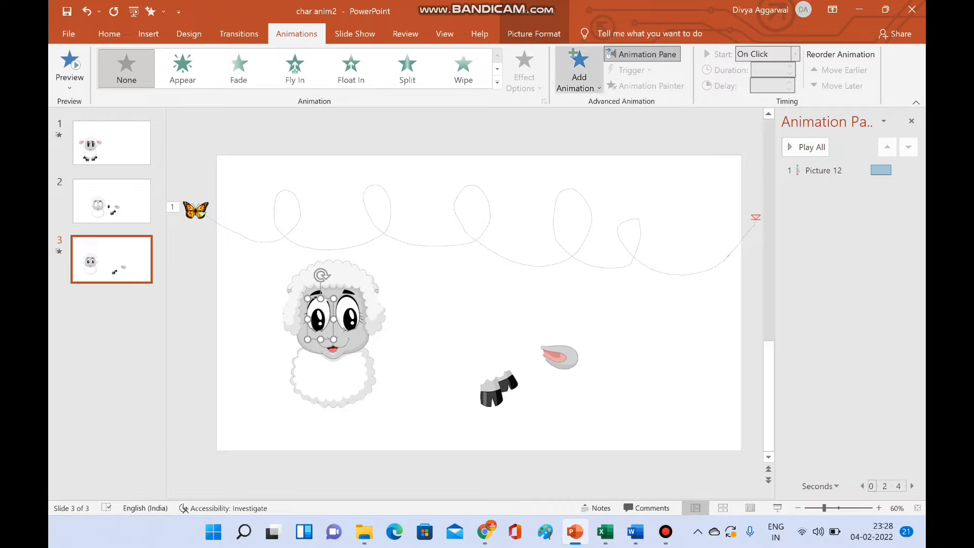
- Add a Disappear exit animation to the left-hand pupil and copy it to the right-hand pupil with Animation Painter
left_click(579, 71)
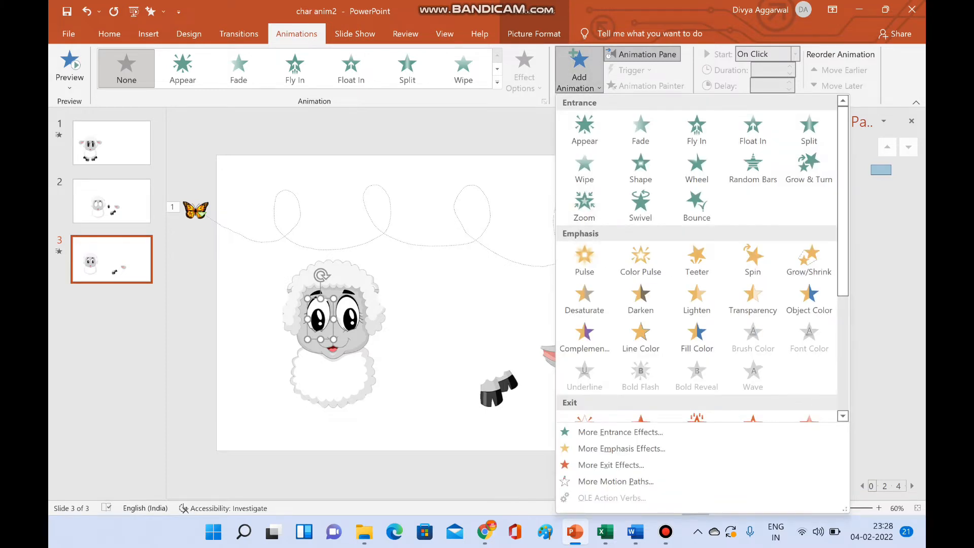
left_click_drag(843, 286, 842, 359)
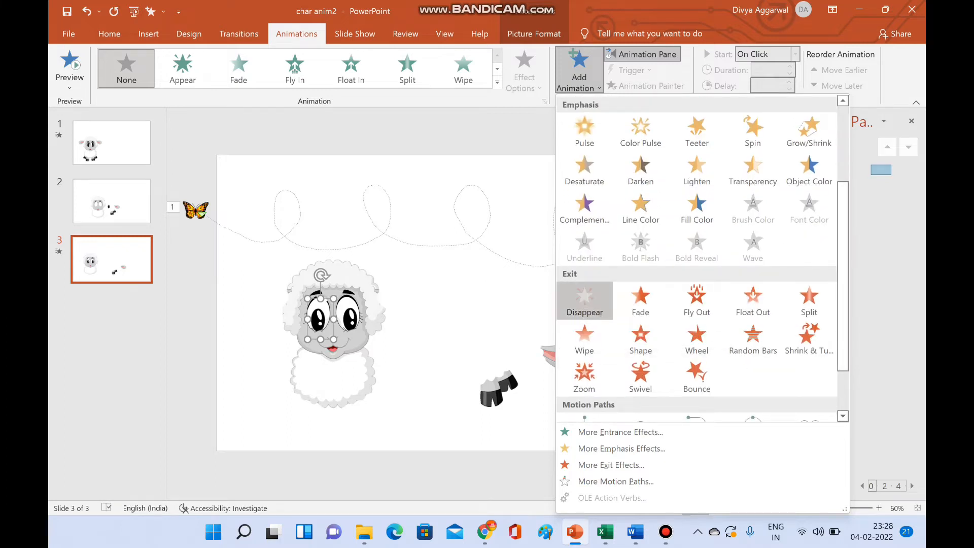
left_click(584, 300)
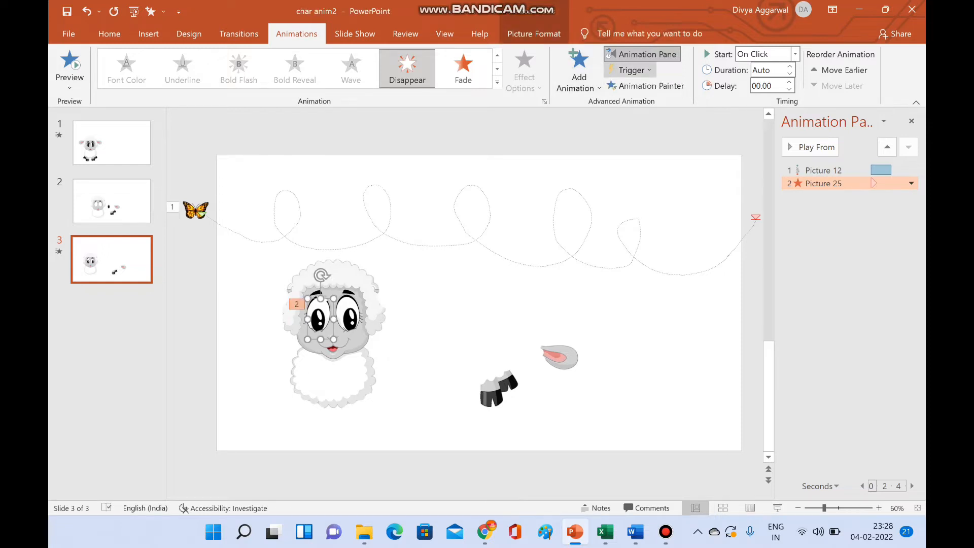
double_click(646, 86)
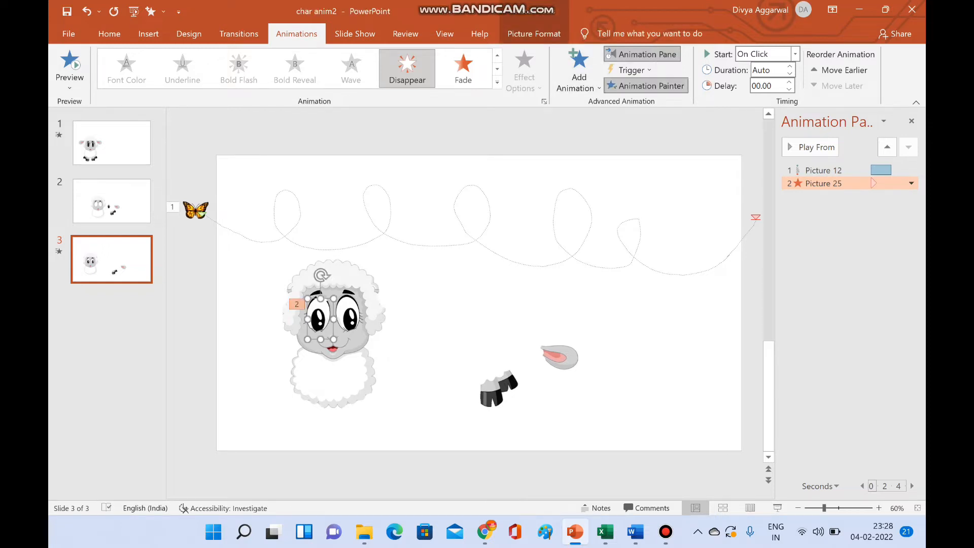
double_click(646, 86)
left_click(350, 319)
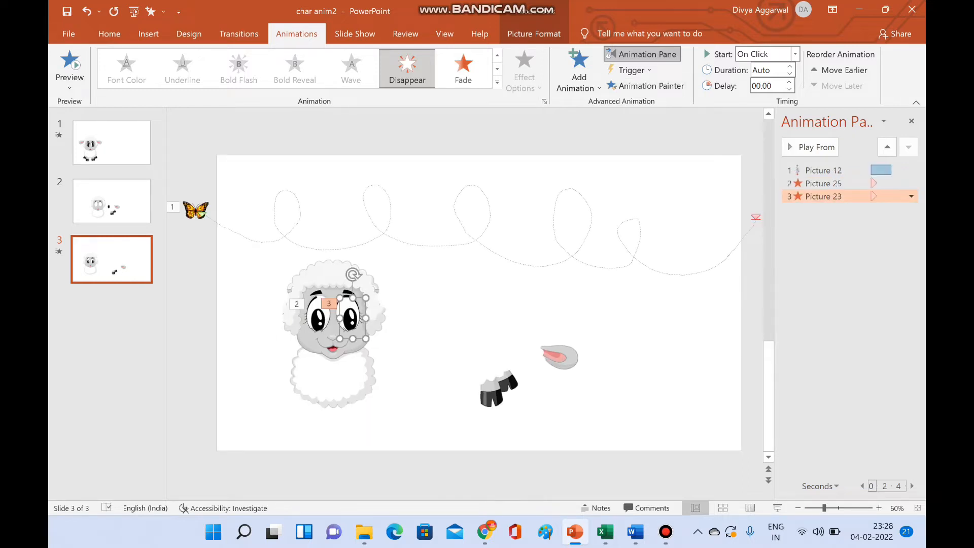
key("Escape")
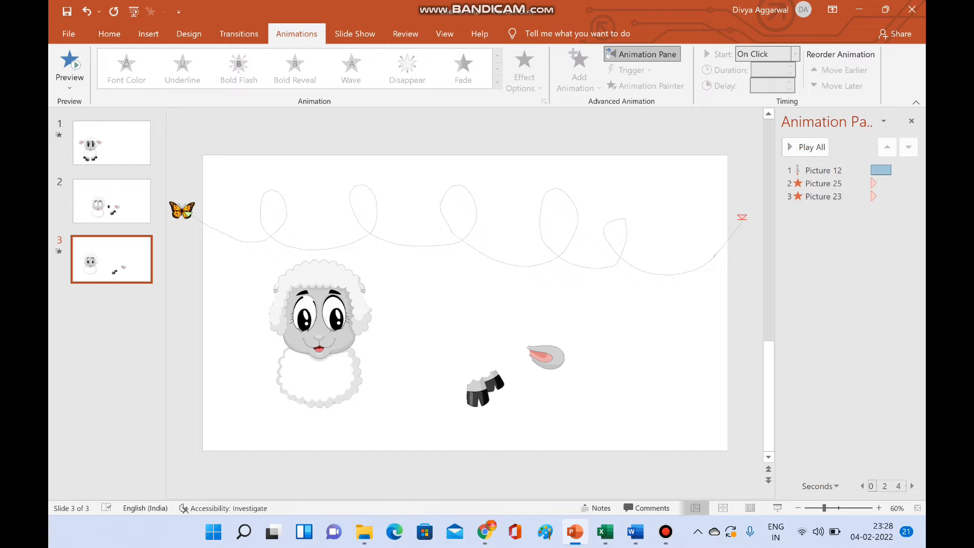
- Duplicate the right-hand pupil and place the copy slightly higher within the same eye
left_click(338, 319)
key("ctrl+d")
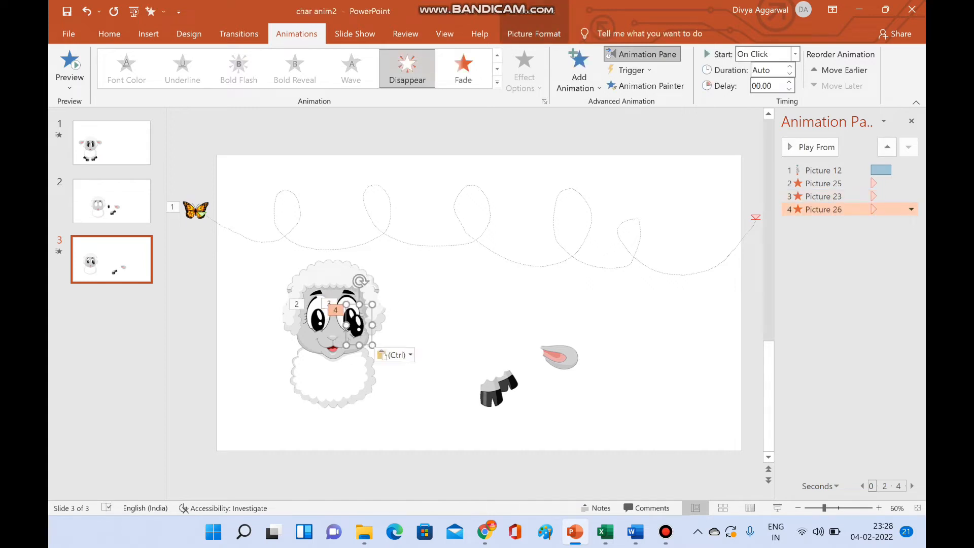
key("Up")
key("Up")
key("Up")
key("Up")
key("Up")
key("Up")
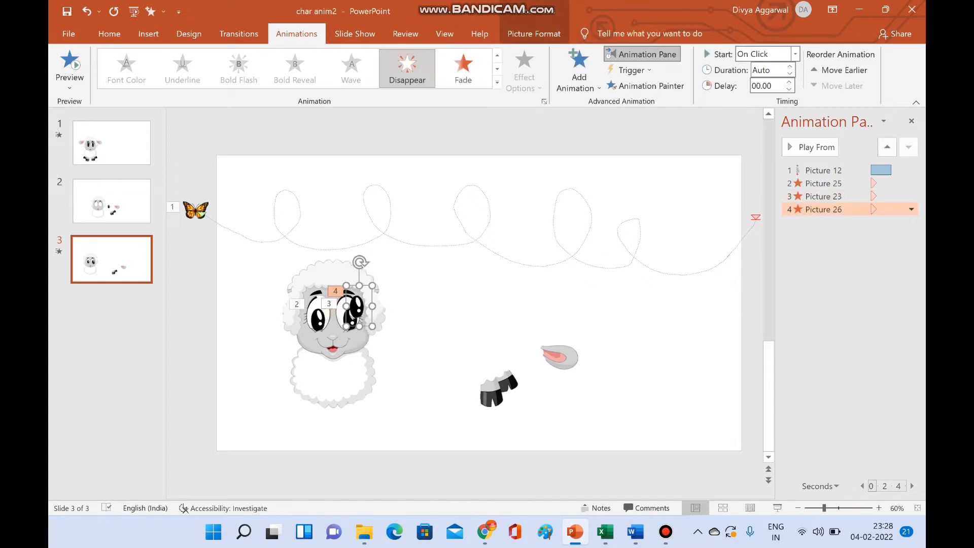
key("Left")
key("Left")
key("Down")
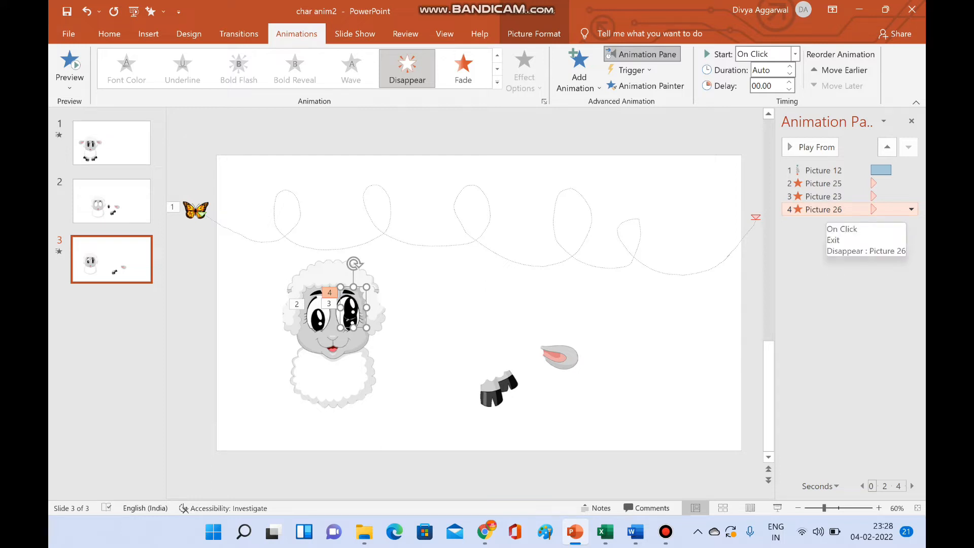
- Replace the duplicated right-hand pupil's Disappear animation with an Appear entrance animation
key("Escape")
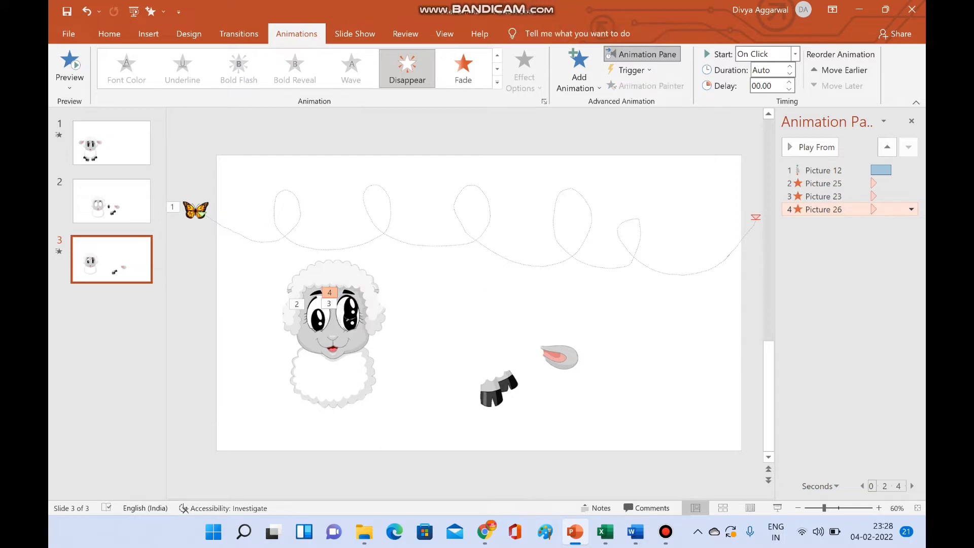
key("Delete")
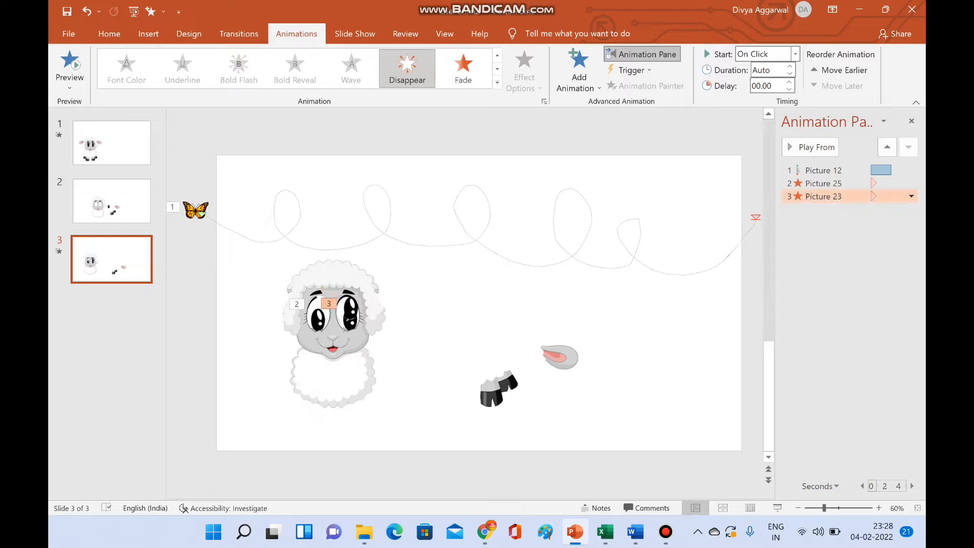
left_click(351, 319)
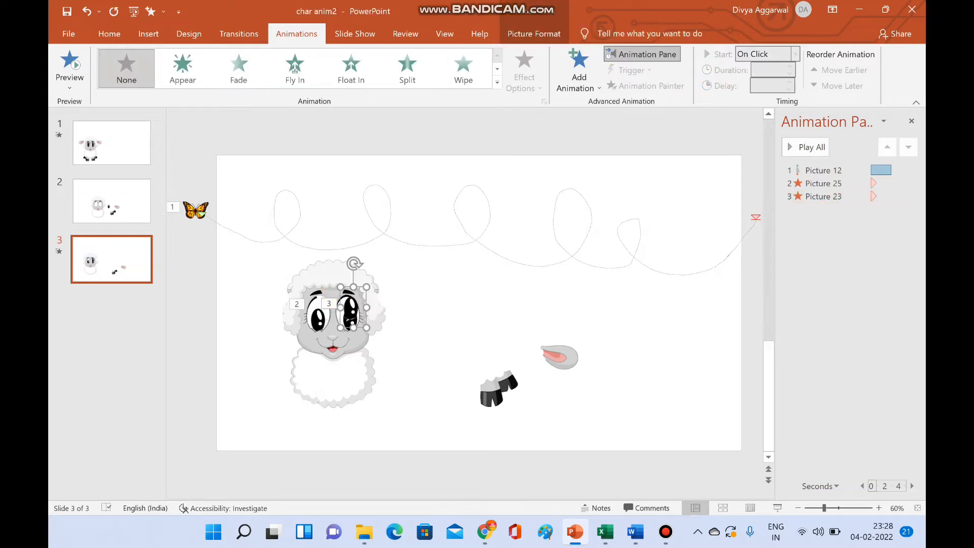
left_click(578, 71)
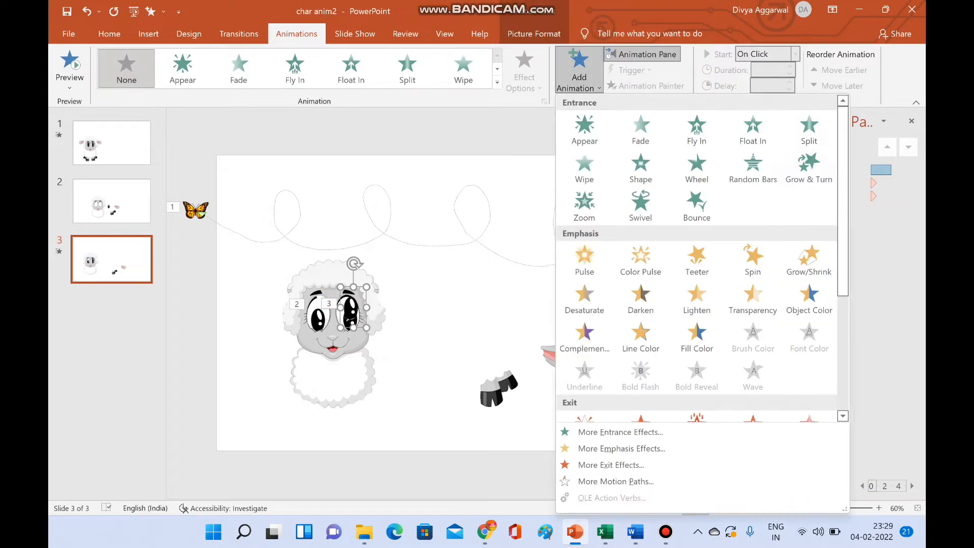
left_click(585, 130)
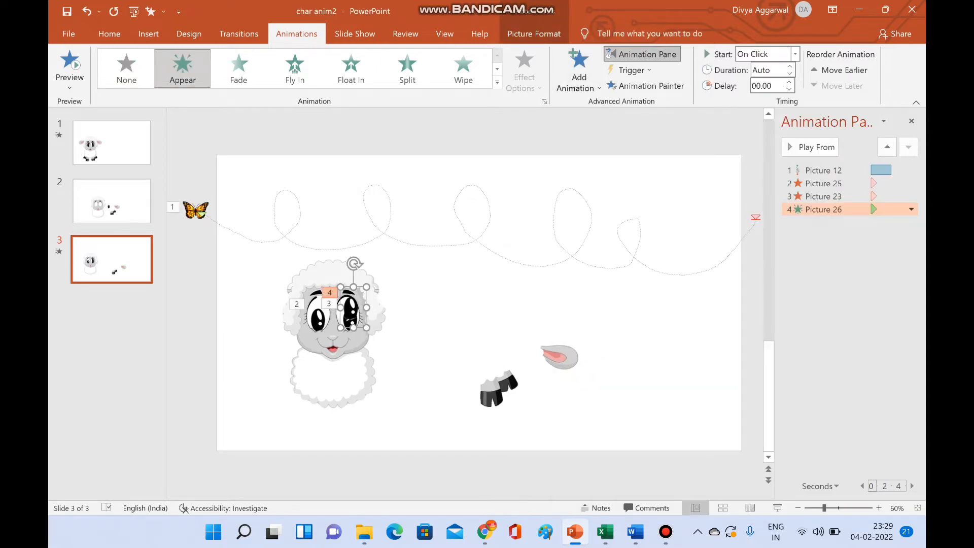
- Paste a copy of the raised pupil with its Appear animation and nudge it into the sheep's left-hand eye, level with the other raised pupil
key("ctrl+v")
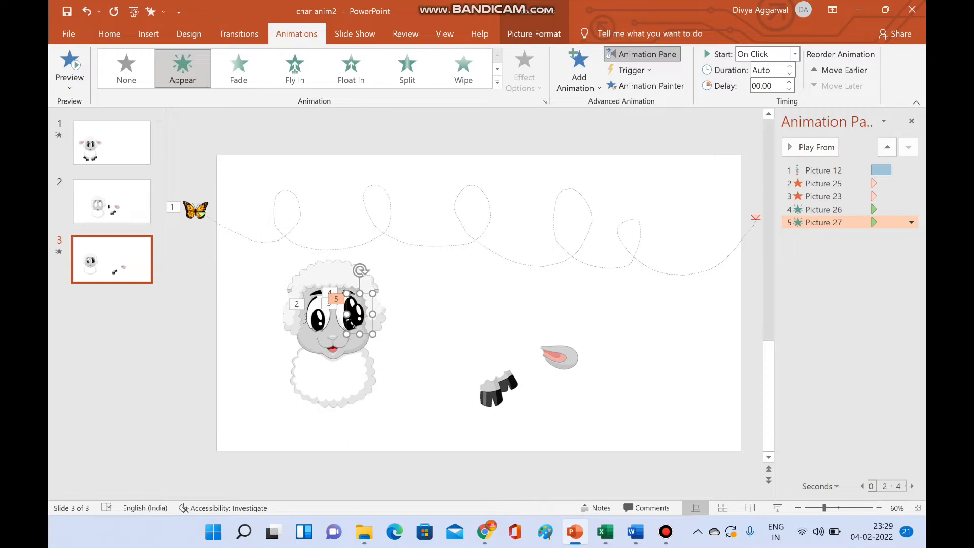
key("Left")
key("Left")
key("Left")
key("Left")
key("Left")
key("Left")
key("Left")
key("Left")
key("Left")
key("Left")
key("Left")
key("Left")
key("Left")
key("Left")
key("Right")
key("Right")
key("Right")
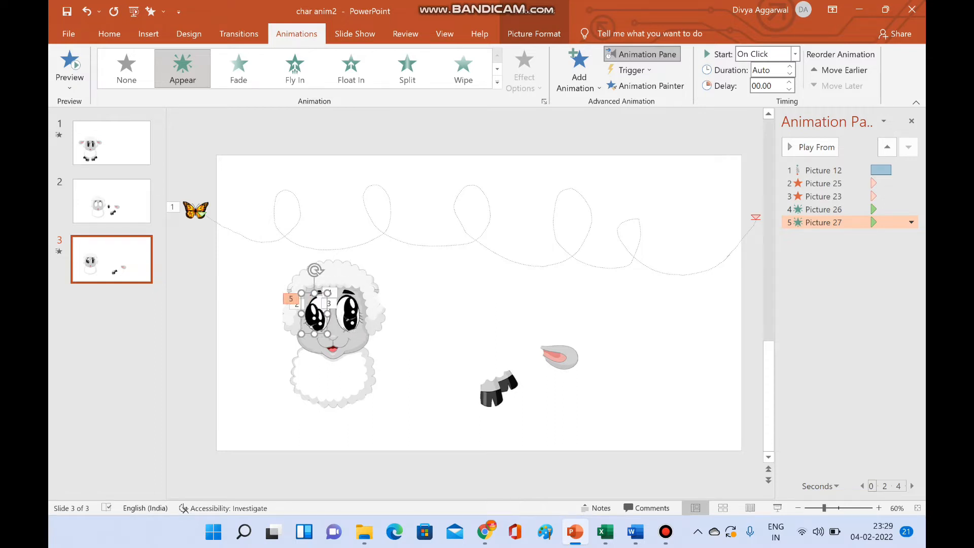
key("Up")
key("Up")
key("Up")
key("Right")
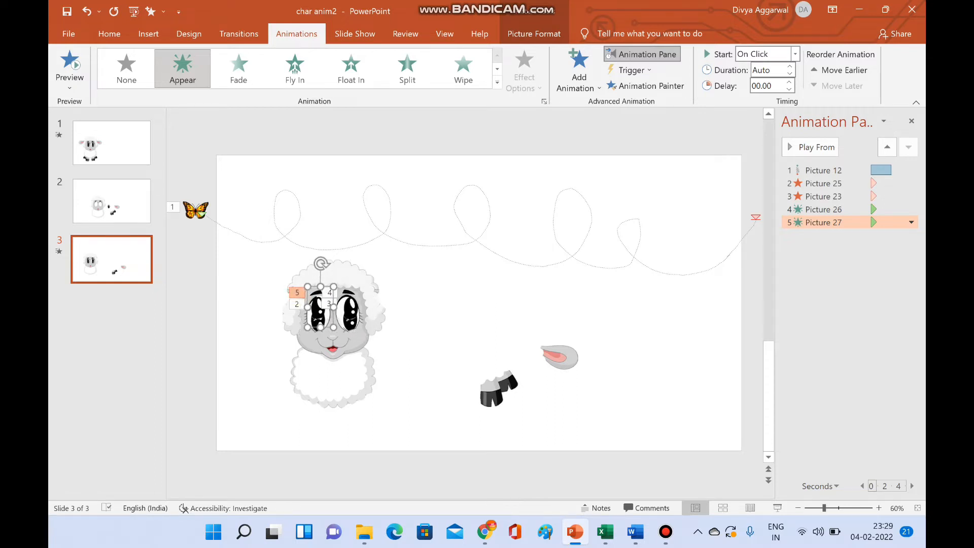
key("ctrl+Right")
key("ctrl+Right")
key("ctrl+Down")
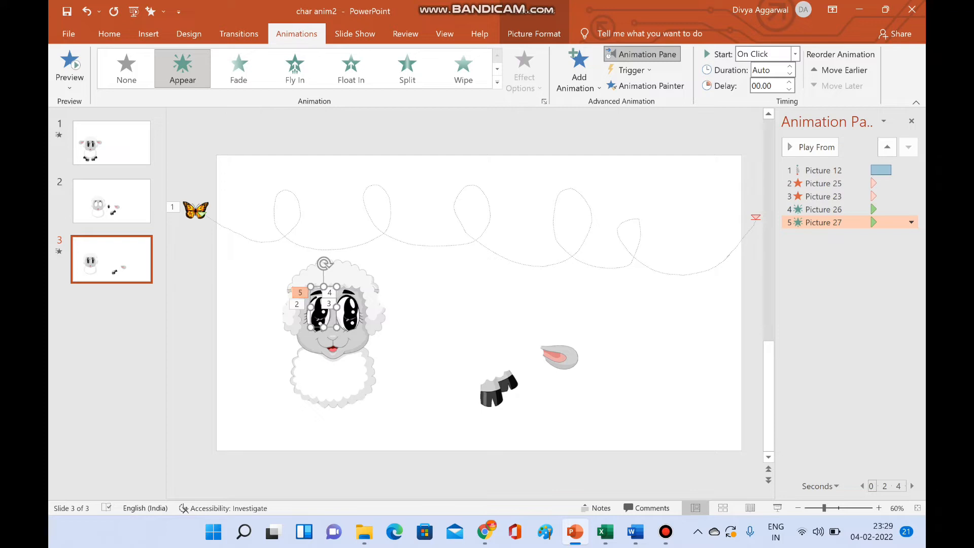
key("ctrl+Up")
key("ctrl+Down")
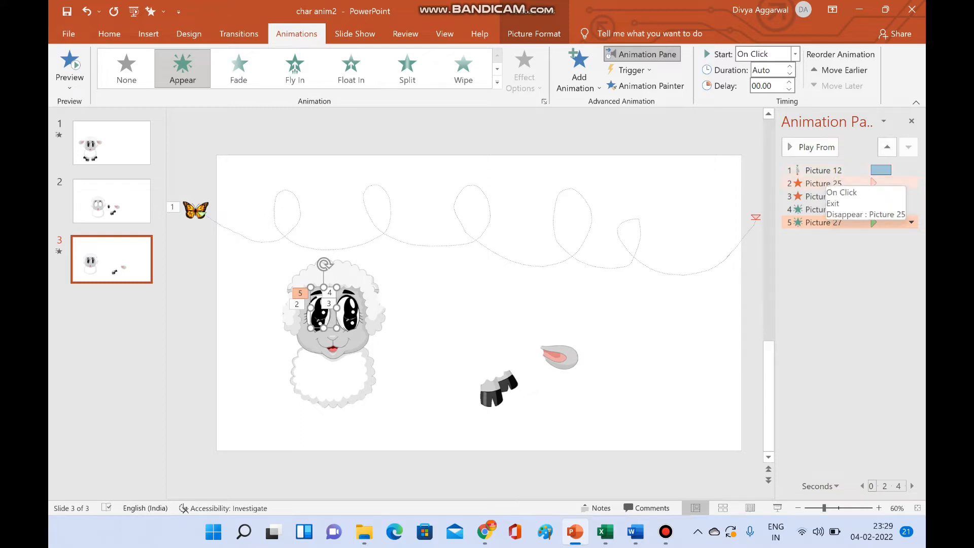
- Set the Disappear and Appear animations of all four pupils to start With Previous
left_click(824, 183)
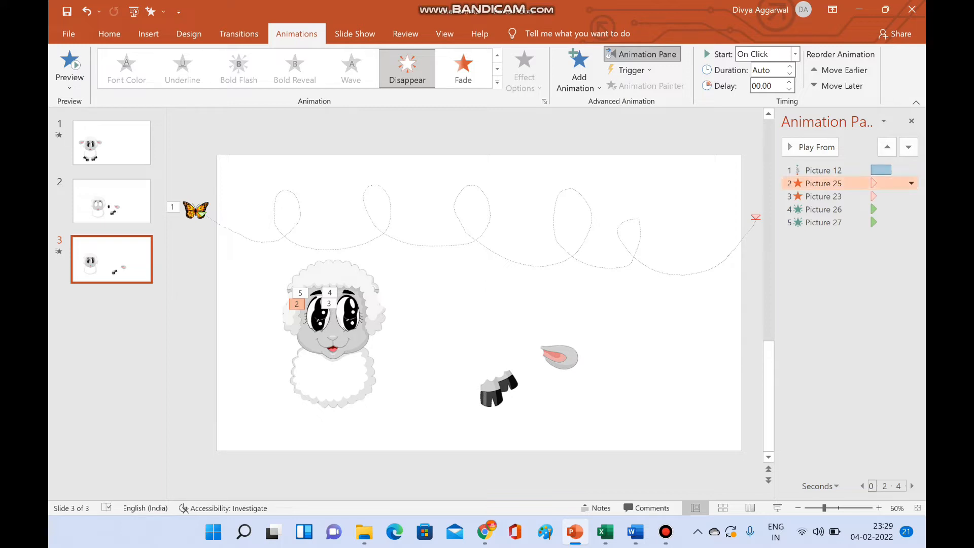
left_click(824, 223, "shift")
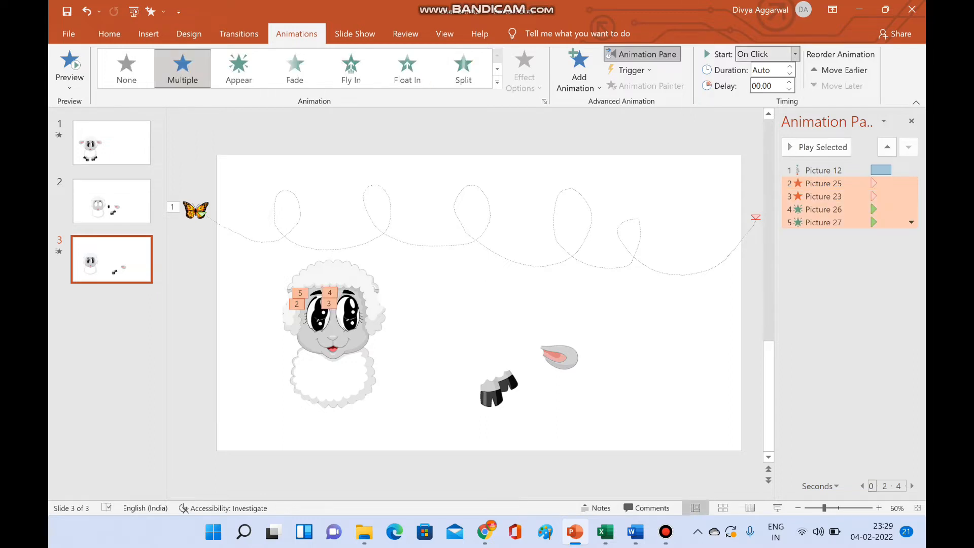
left_click(795, 53)
left_click(764, 84)
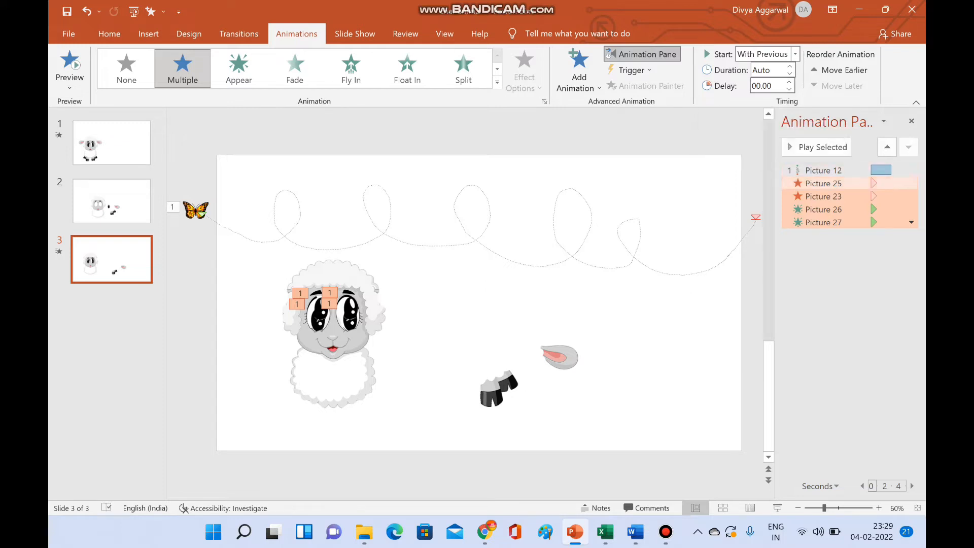
- Set the delay of the two pupil Disappear animations, Picture 25 and Picture 23, to 0.75 seconds
left_click(824, 183)
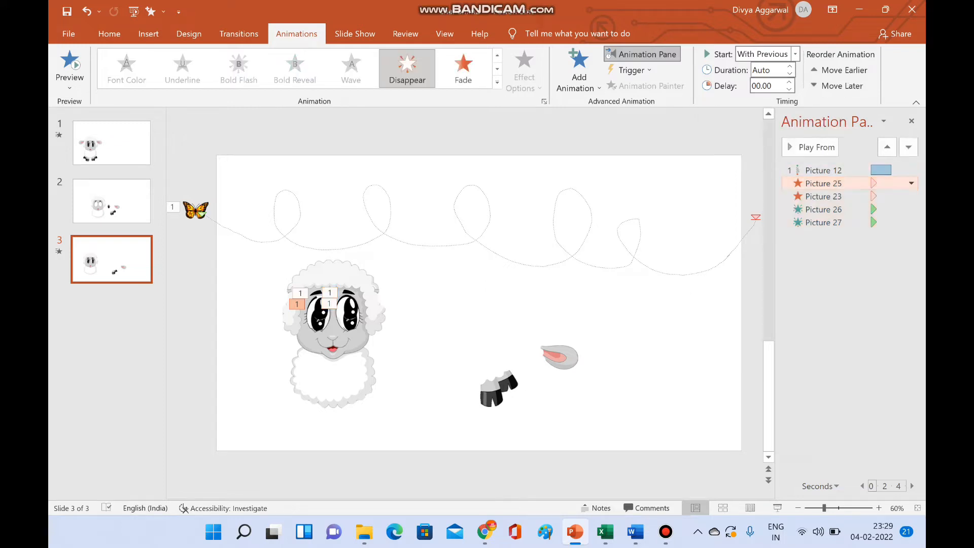
left_click(824, 196, "ctrl")
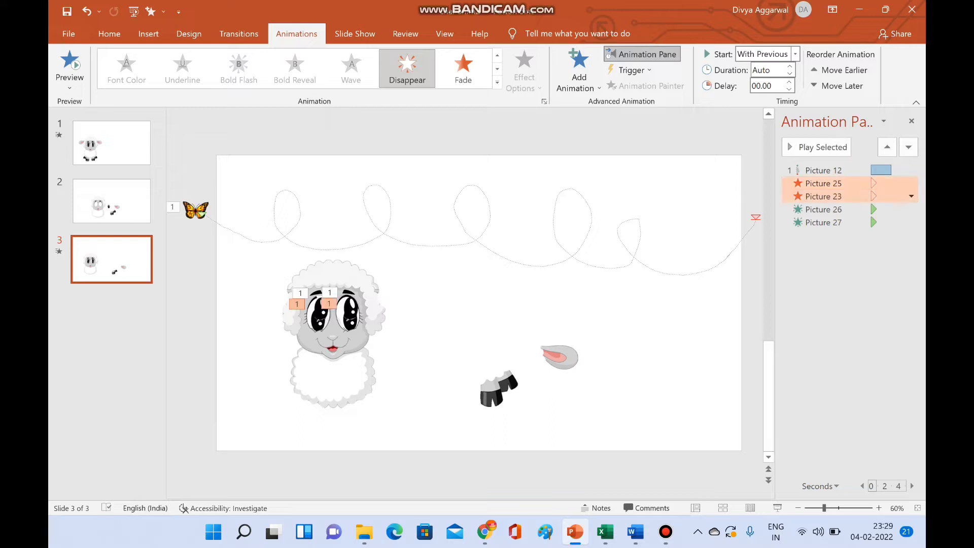
left_click(789, 82)
left_click(789, 82)
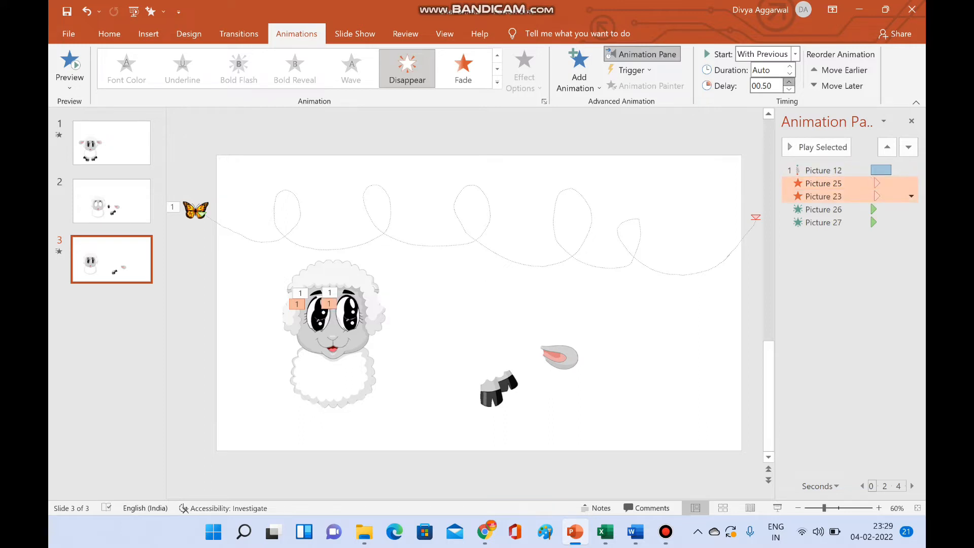
left_click(789, 82)
- Set the delay of both pupil Appear animations to 0.75 seconds and play the sequence from the butterfly's motion path
left_click(824, 210)
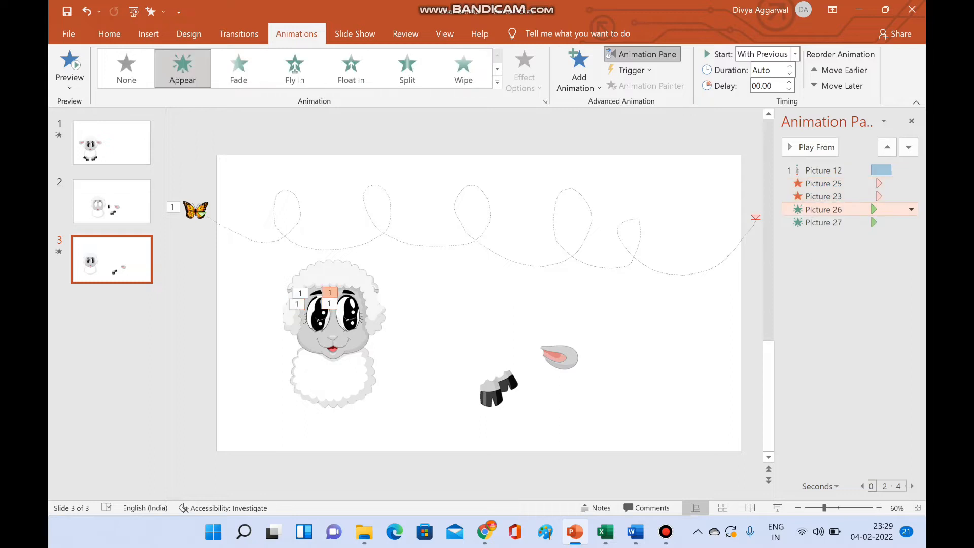
left_click(824, 222, "ctrl")
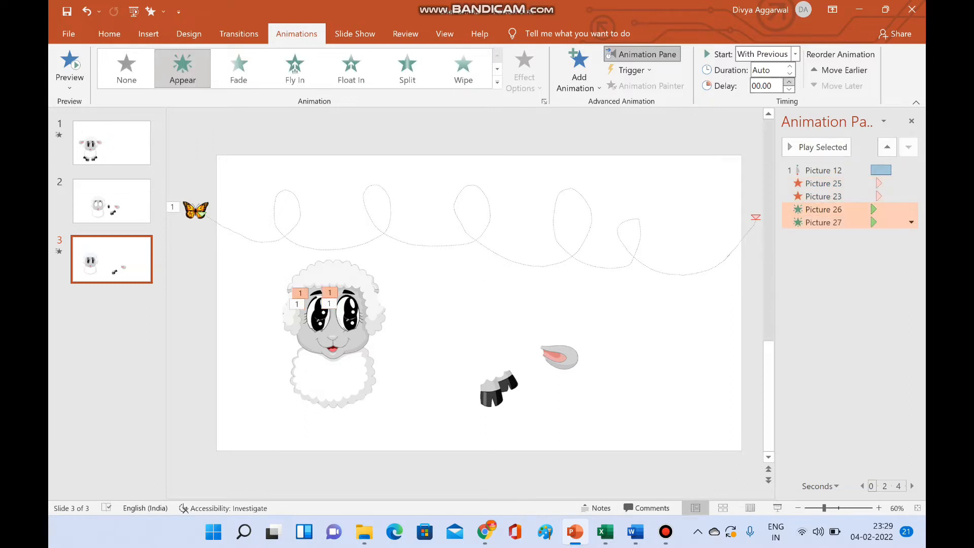
left_click(790, 82)
left_click(789, 82)
left_click(790, 82)
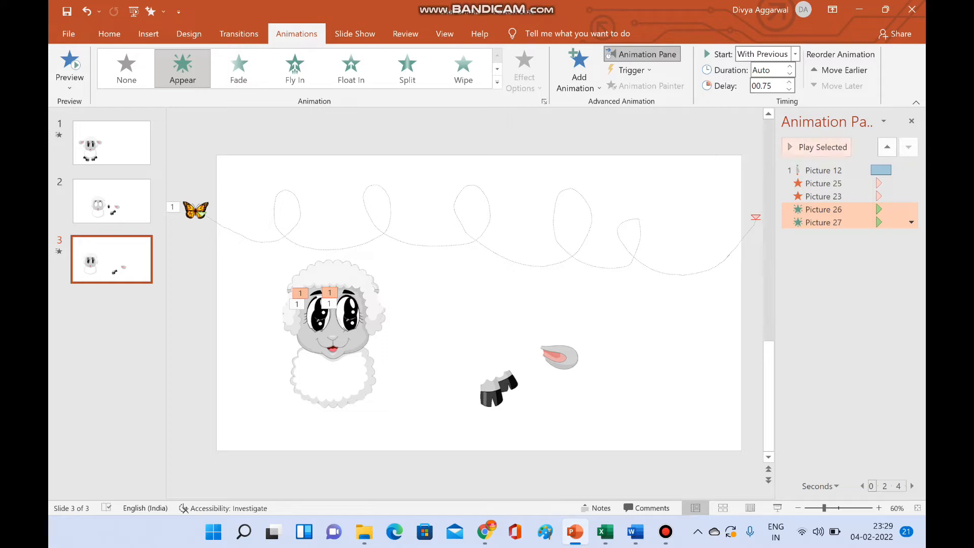
left_click(824, 170)
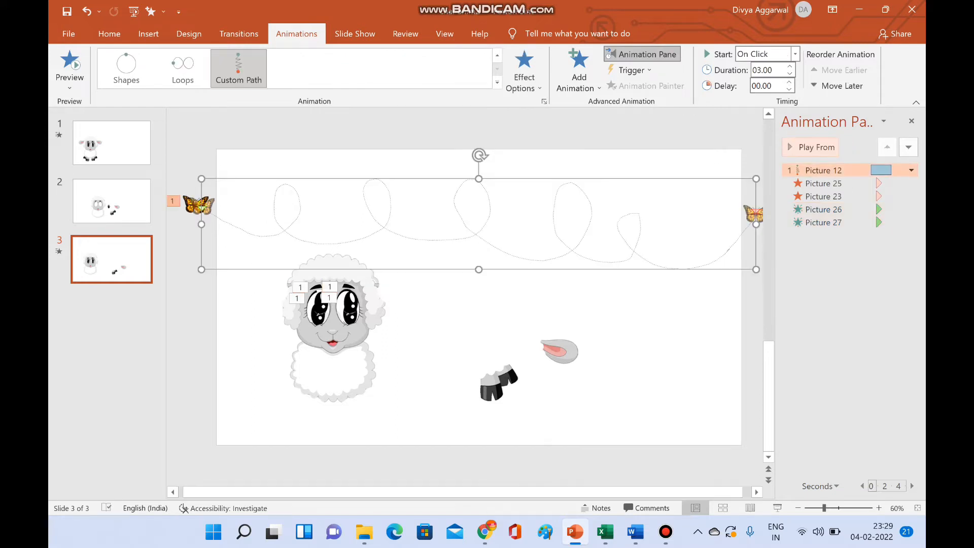
left_click(810, 147)
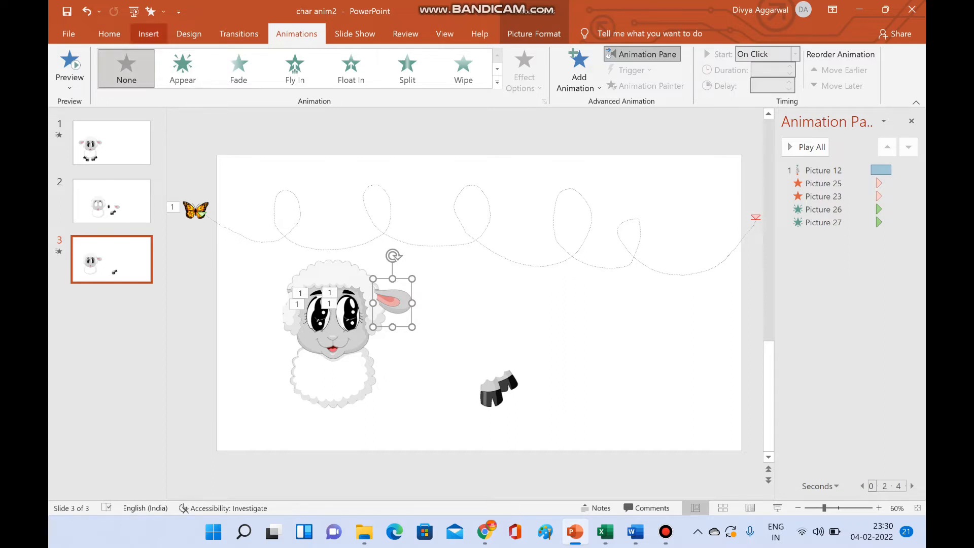
- Draw a small oval about 0.64 cm high and 0.72 cm wide on the wool above the sheep's right-hand eye
left_click(148, 34)
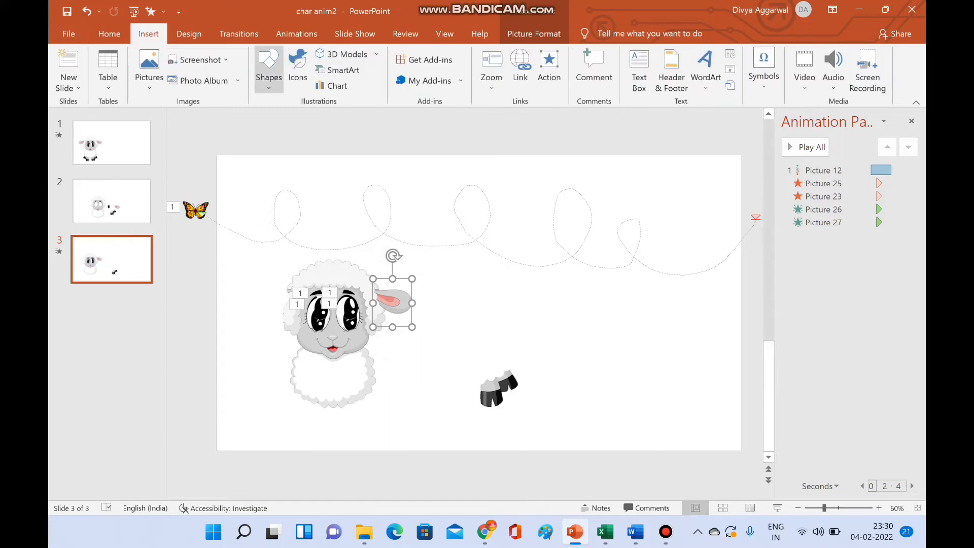
left_click(268, 69)
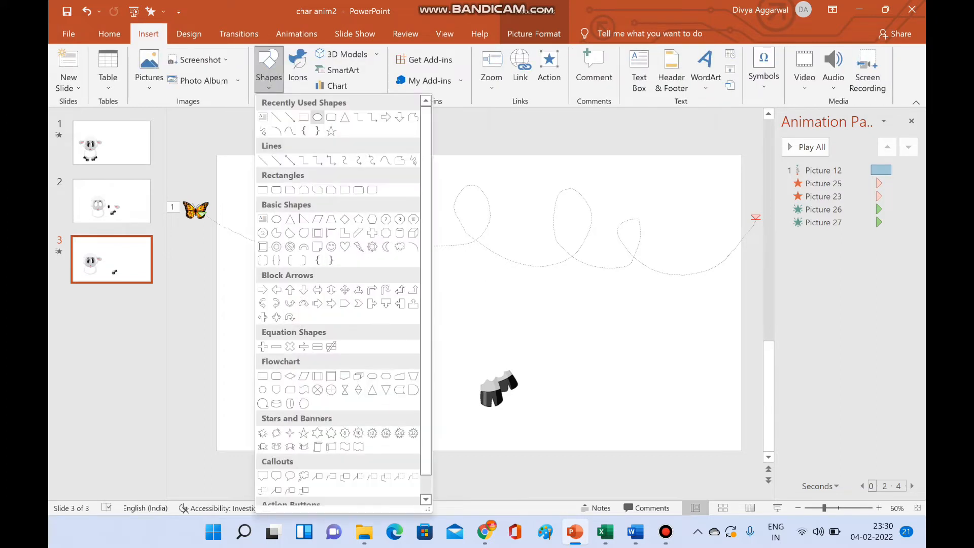
left_click(317, 117)
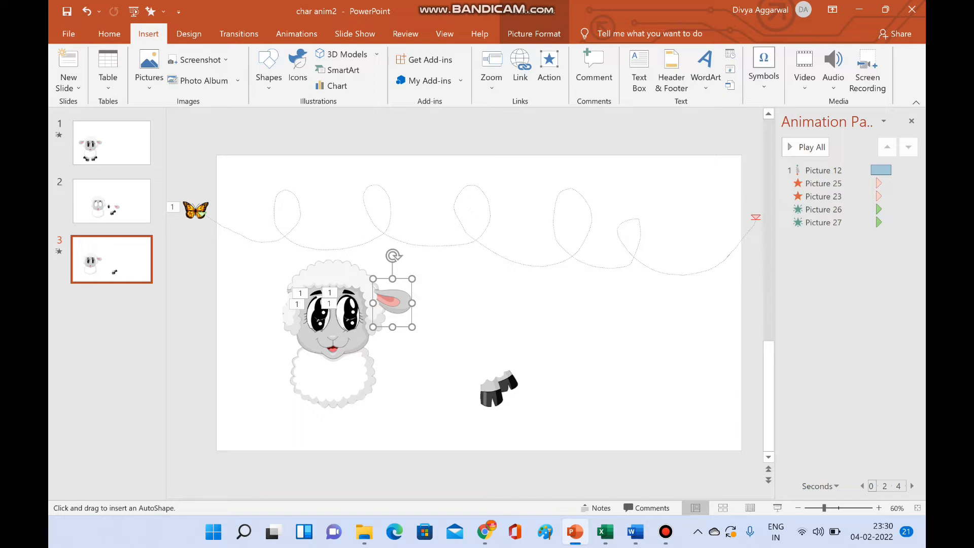
mouse_move(340, 281)
left_mouse_down()
mouse_move(351, 293)
mouse_move(356, 285)
mouse_move(336, 278)
left_mouse_up()
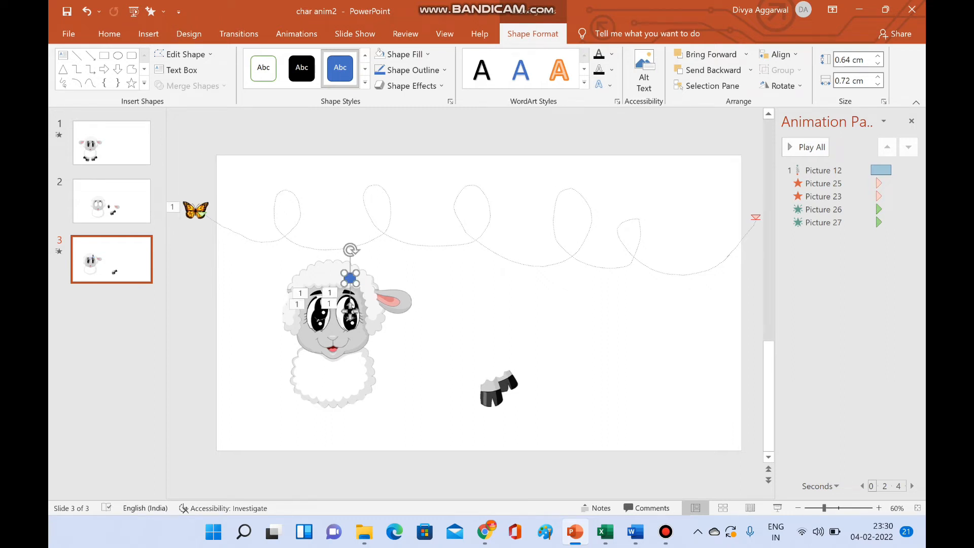
- Group the small blue oval with the sheep's ear and test rotating the group
left_click(394, 303, "ctrl")
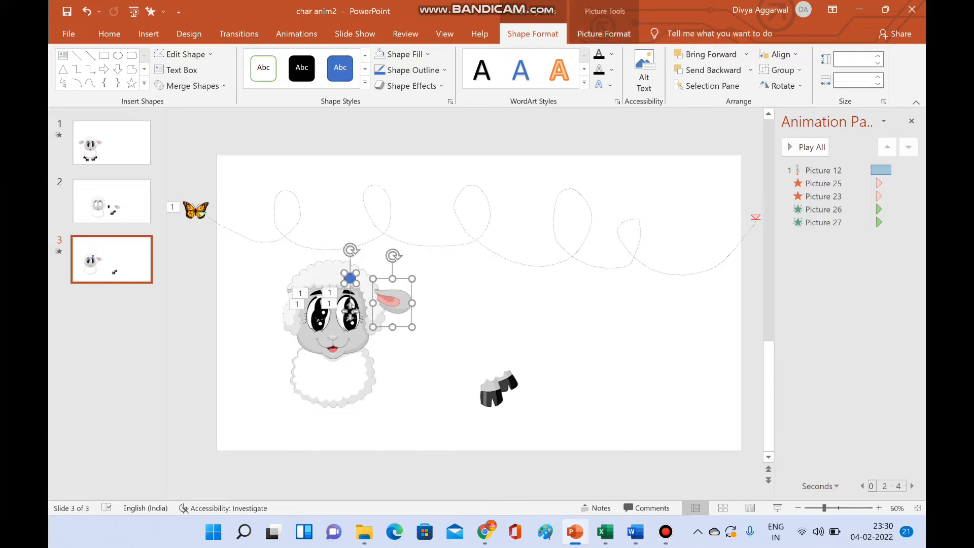
right_click(406, 307)
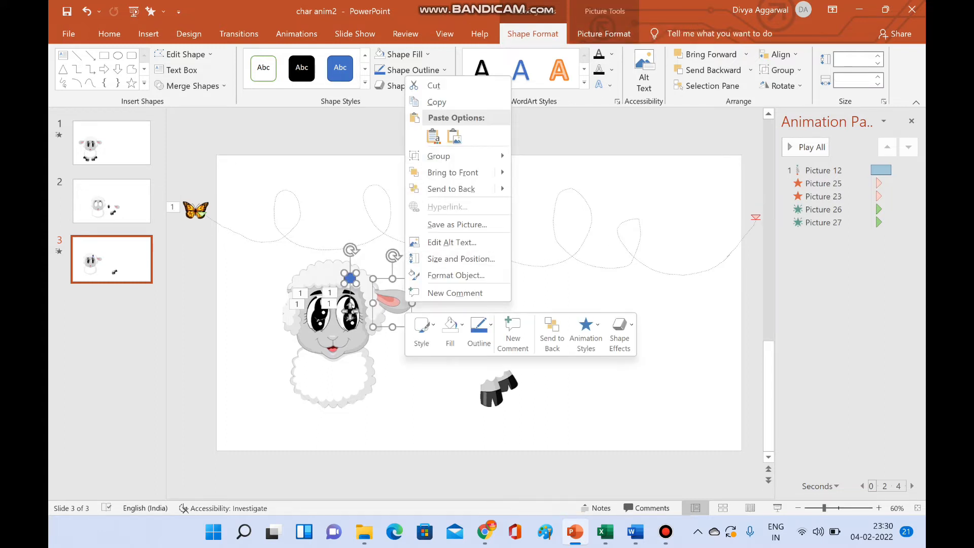
mouse_move(446, 156)
left_click(538, 158)
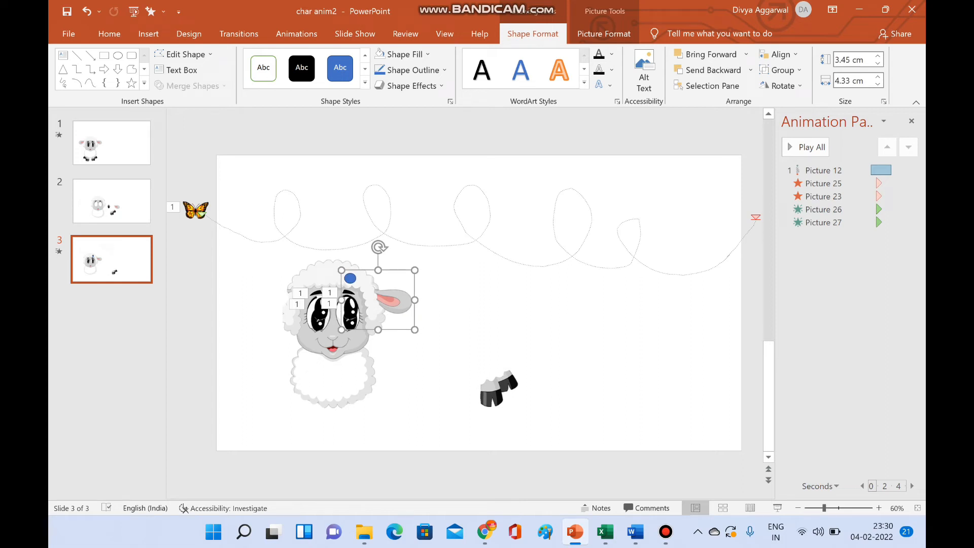
mouse_move(379, 247)
left_mouse_down()
mouse_move(324, 266)
mouse_move(383, 316)
mouse_move(320, 272)
mouse_move(379, 247)
left_mouse_up()
- Make the small oval inside the ear group invisible by removing its blue fill and its outline
left_click(350, 278)
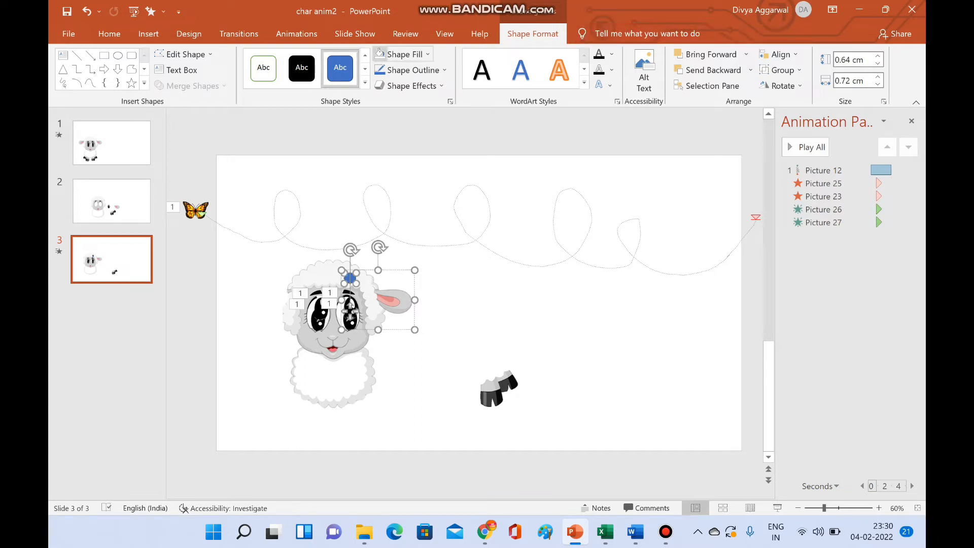
left_click(380, 54)
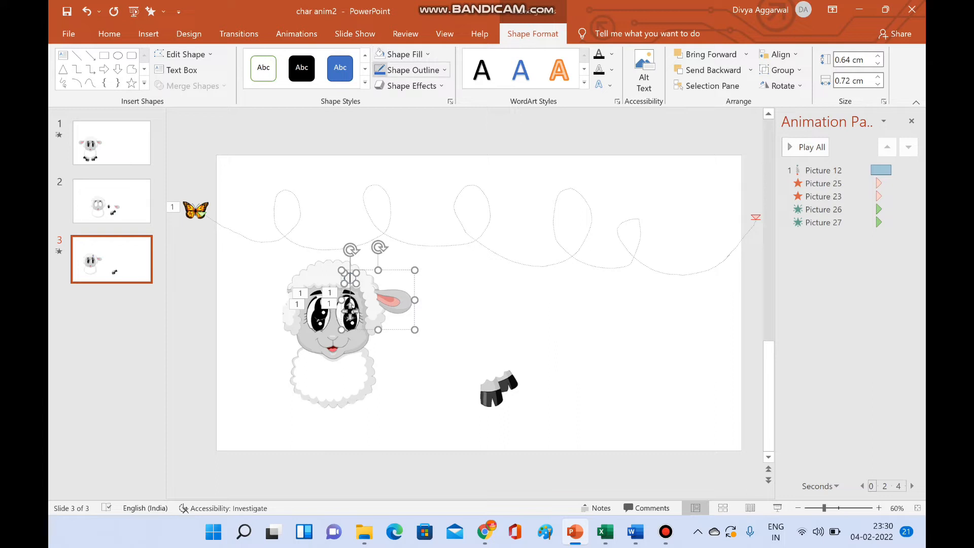
left_click(412, 70)
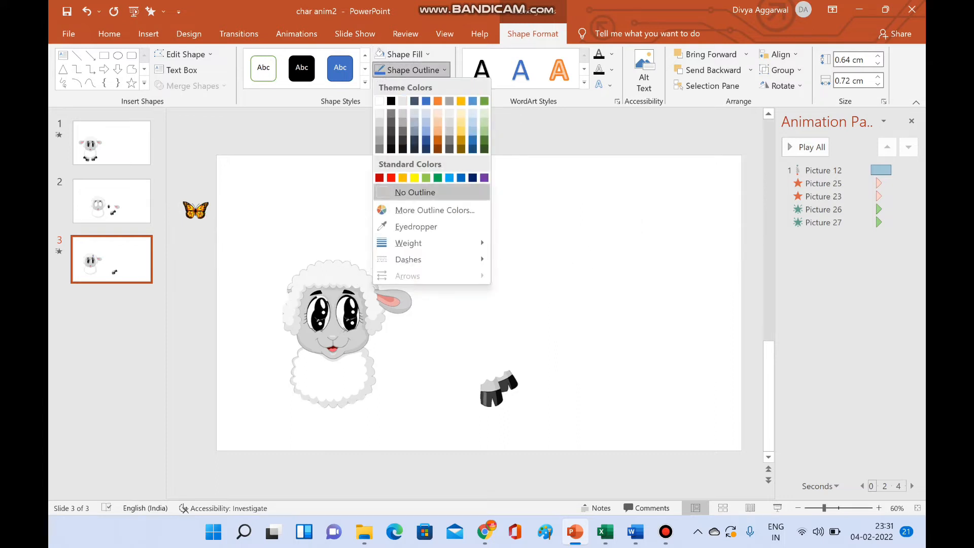
left_click(413, 191)
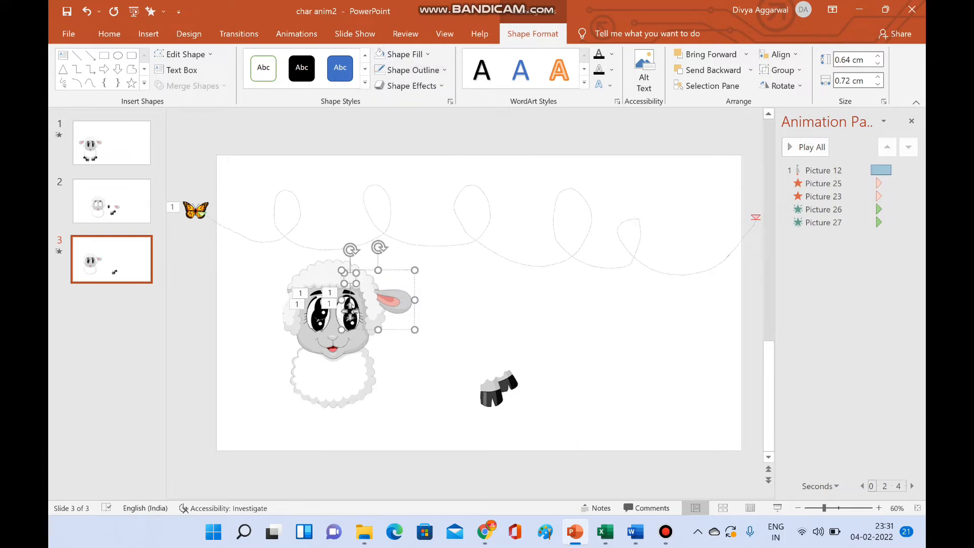
key("Escape")
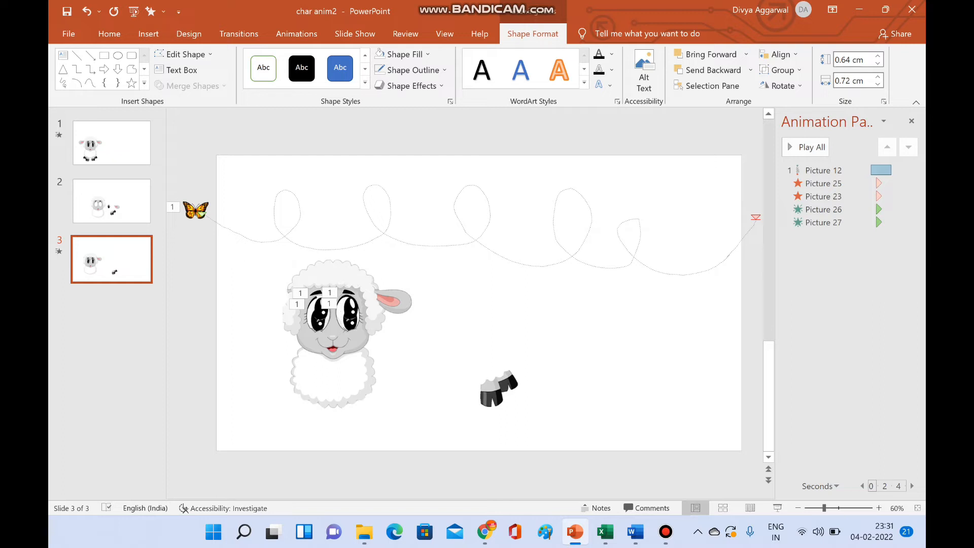
- Add a Spin emphasis animation to the ear group and set its direction to Counterclockwise
left_click(397, 302)
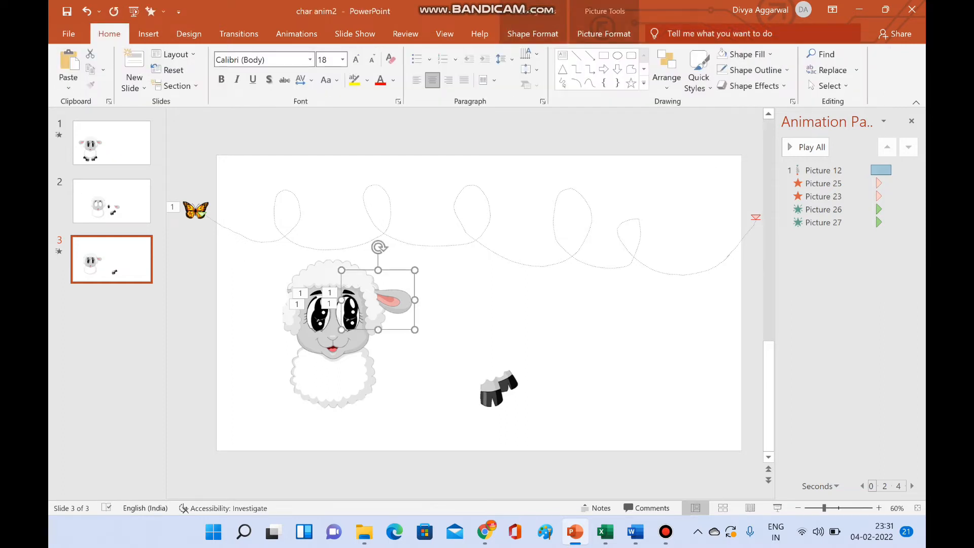
left_click(297, 33)
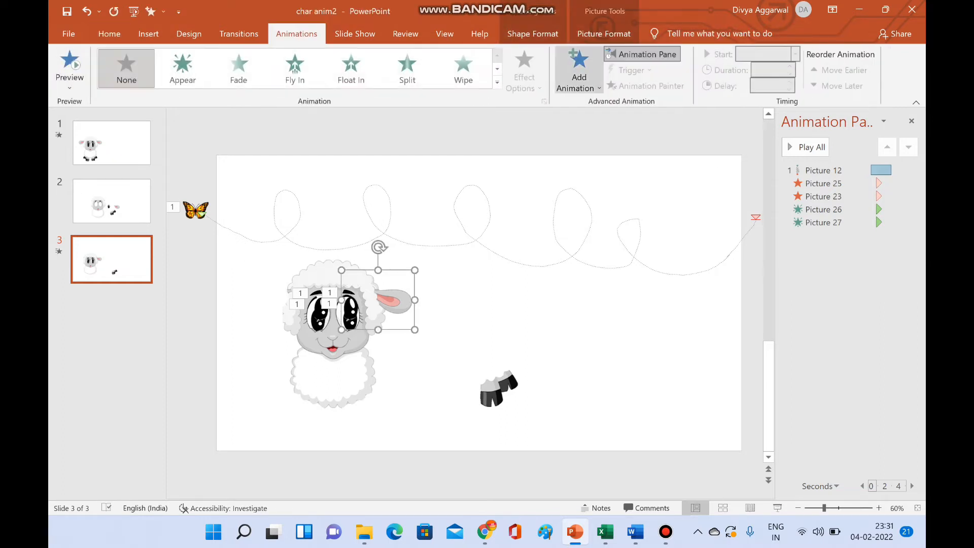
left_click(579, 71)
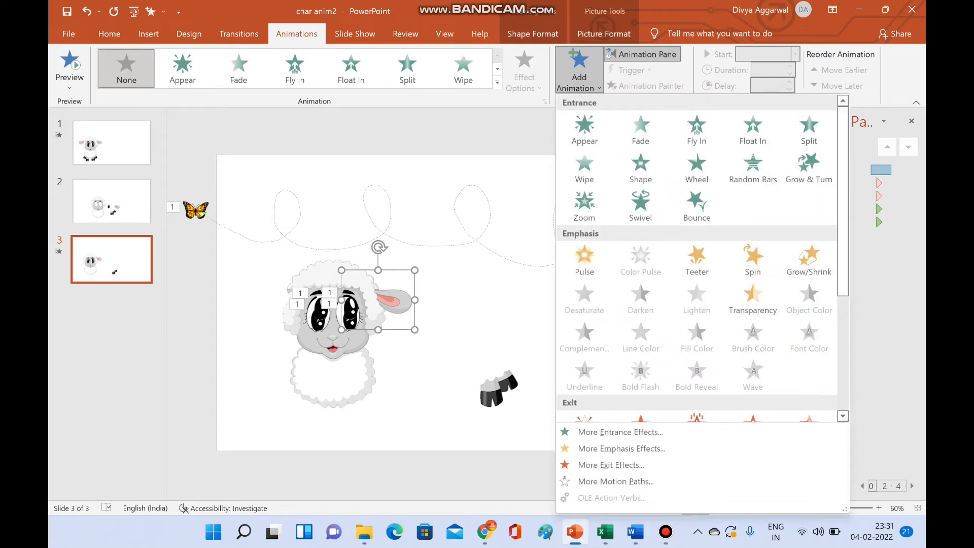
left_click(753, 260)
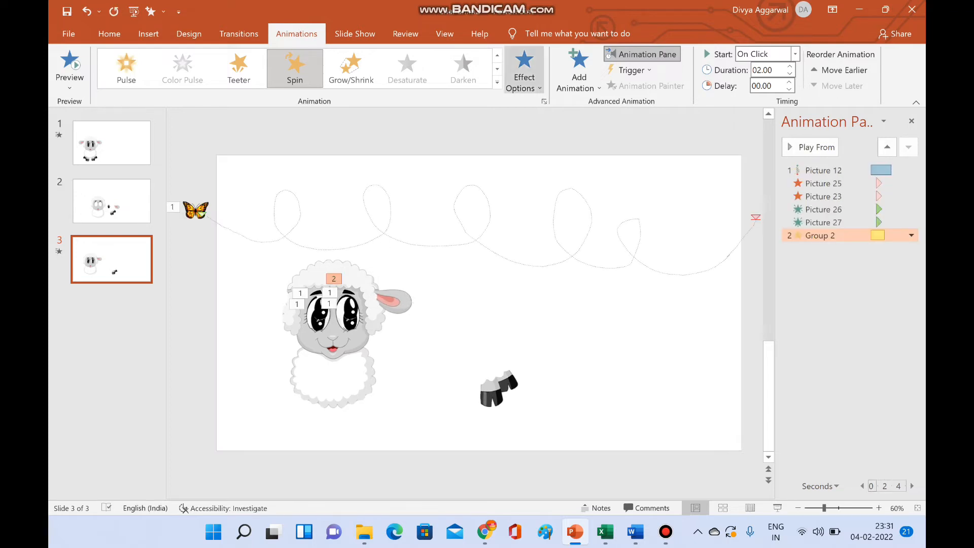
left_click(524, 74)
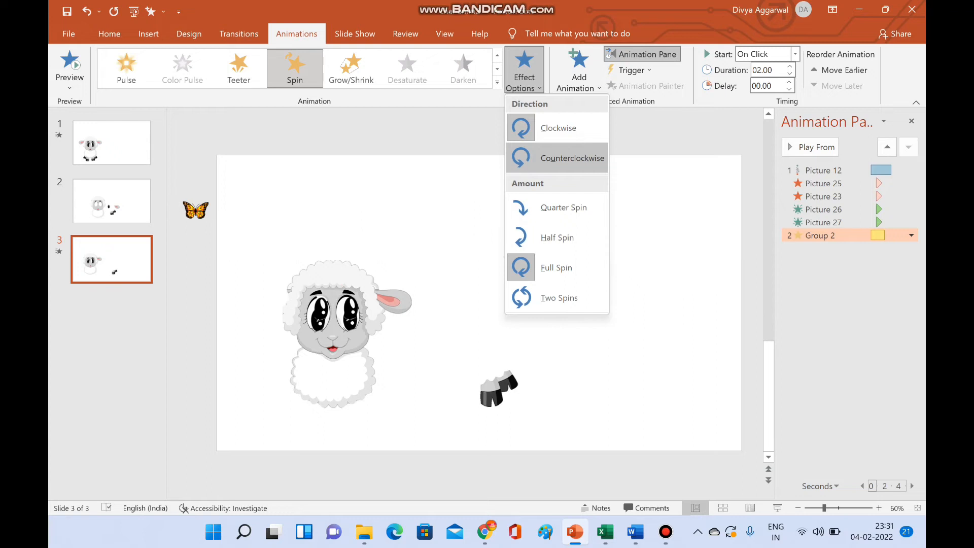
left_click(572, 157)
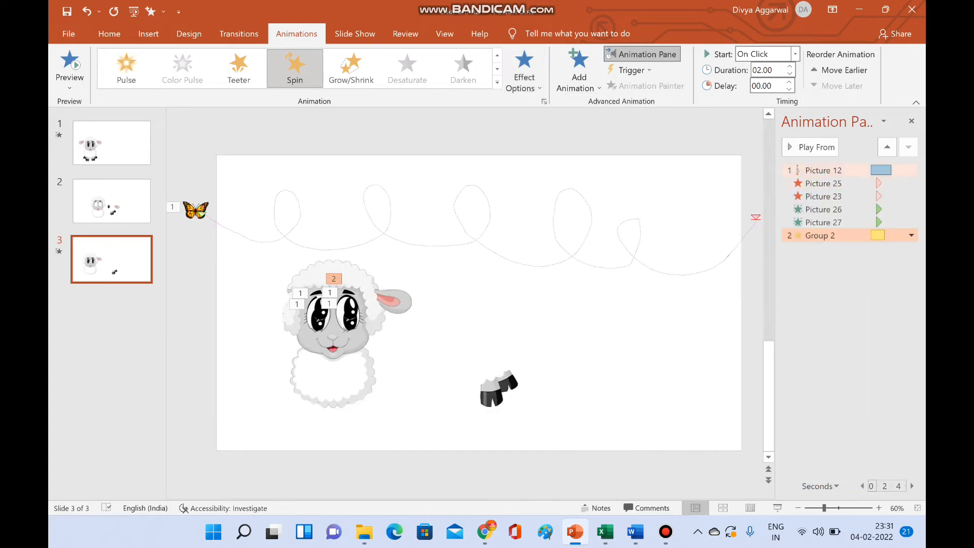
- Set the ear group's Spin amount to a custom 40° counterclockwise in its effect options
left_click(912, 235)
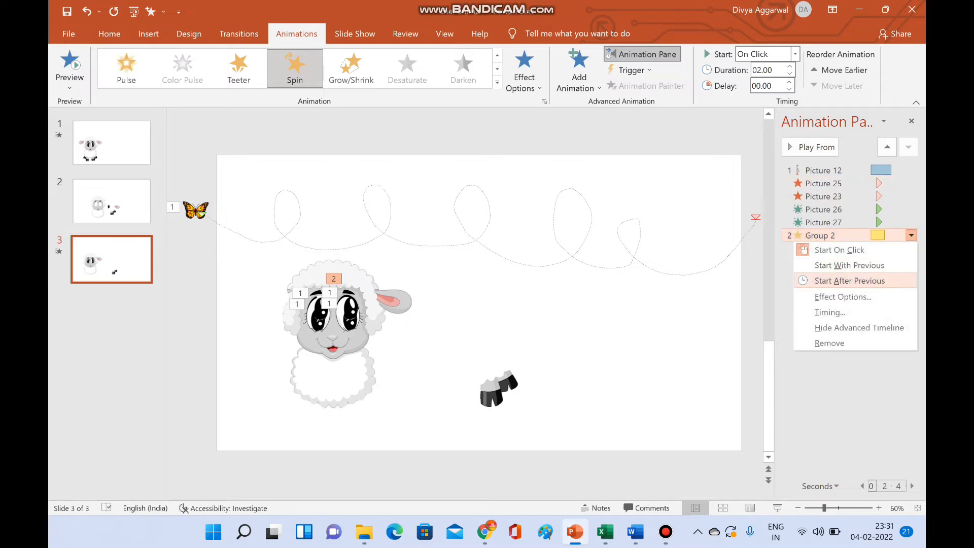
left_click(842, 297)
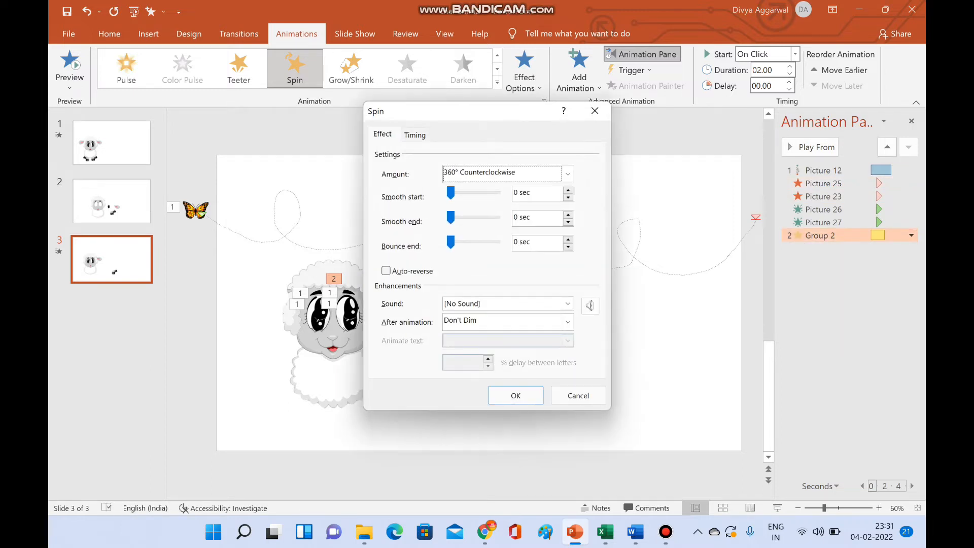
left_click(568, 174)
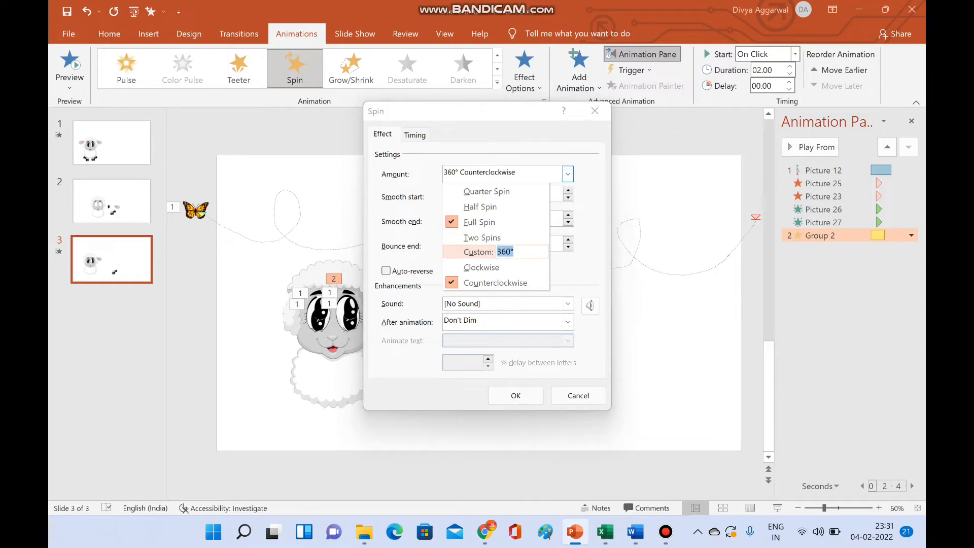
type("40")
key("Return")
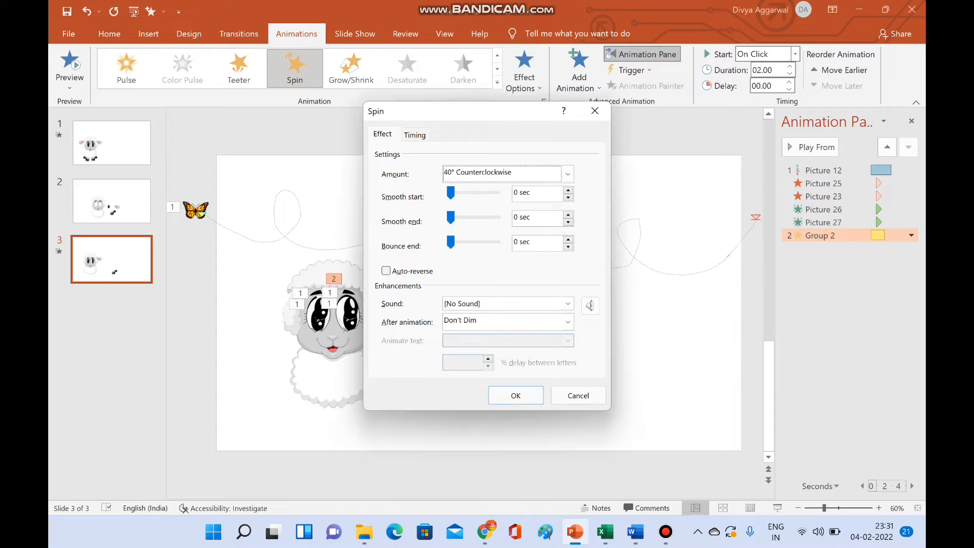
key("Return")
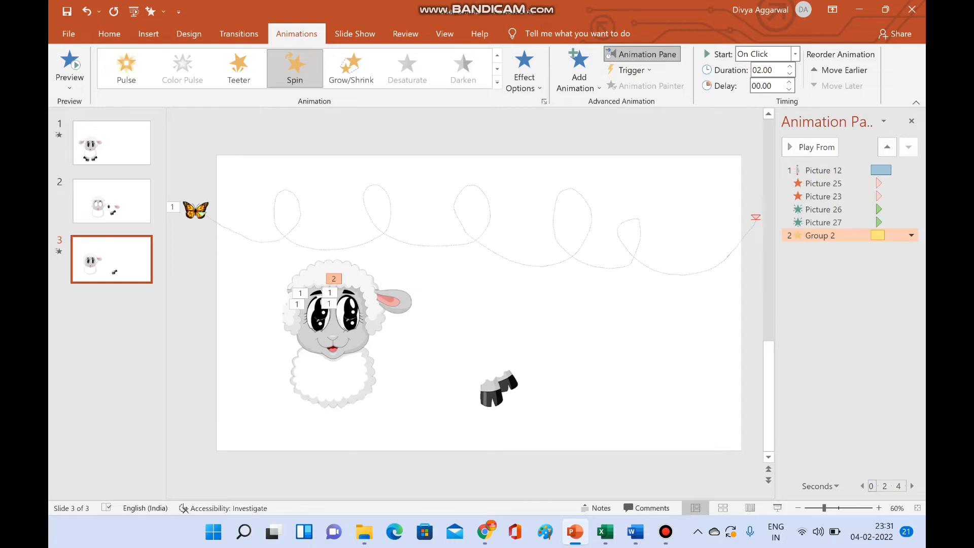
- Set the ear Spin animation's duration to 0.50 seconds and play it back
left_click(763, 70)
type(".5")
key("Return")
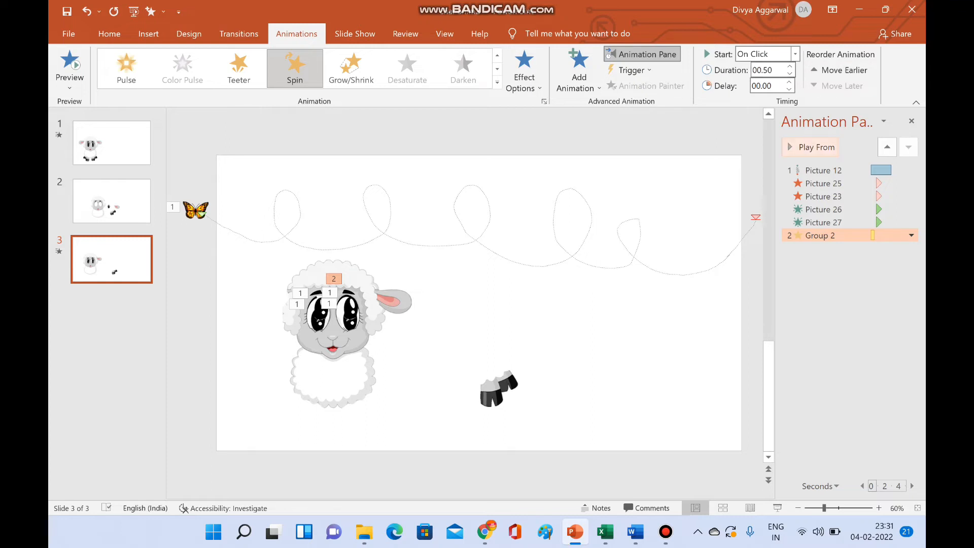
left_click(810, 147)
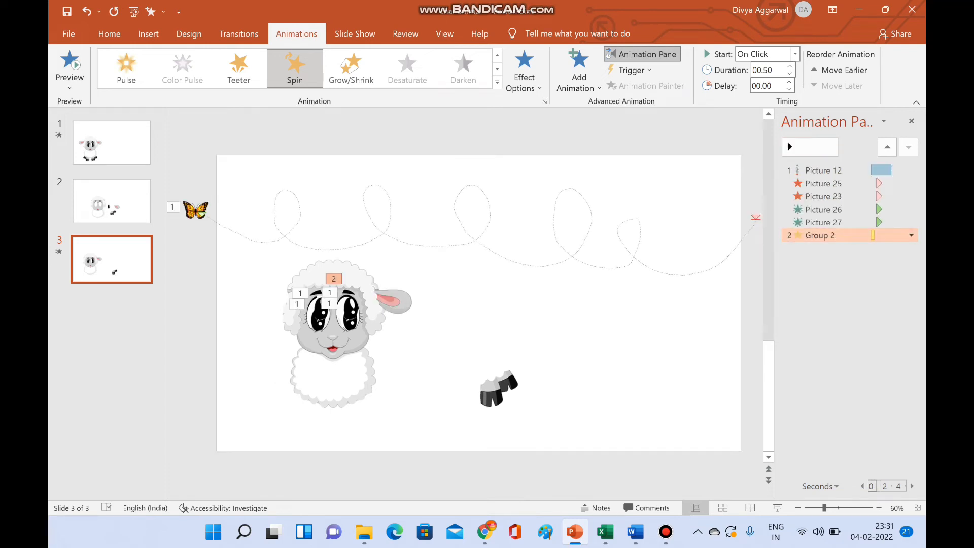
- Duplicate the animated ear group, flip the copy horizontally and place it on the opposite side of the sheep's head
left_click(396, 302)
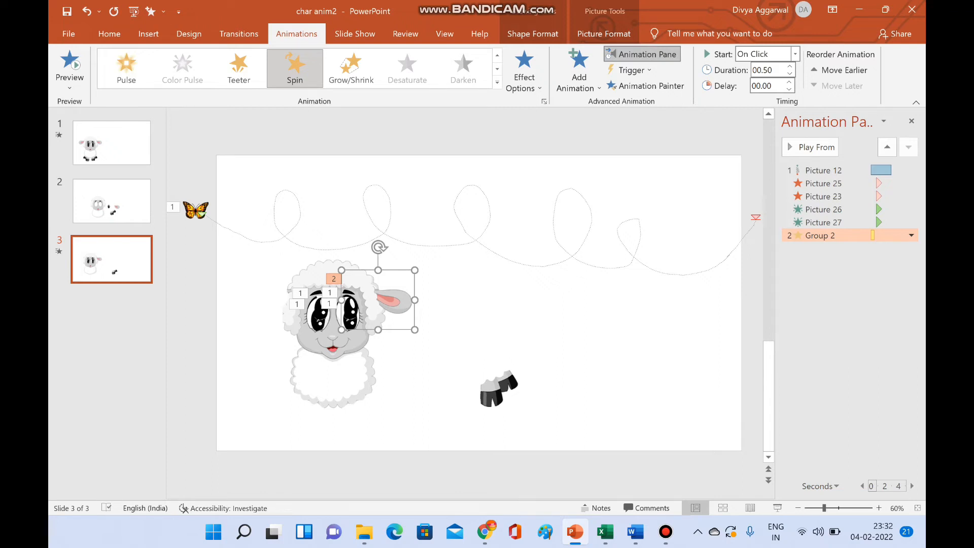
key("ctrl+v")
left_click_drag(401, 305, 286, 286)
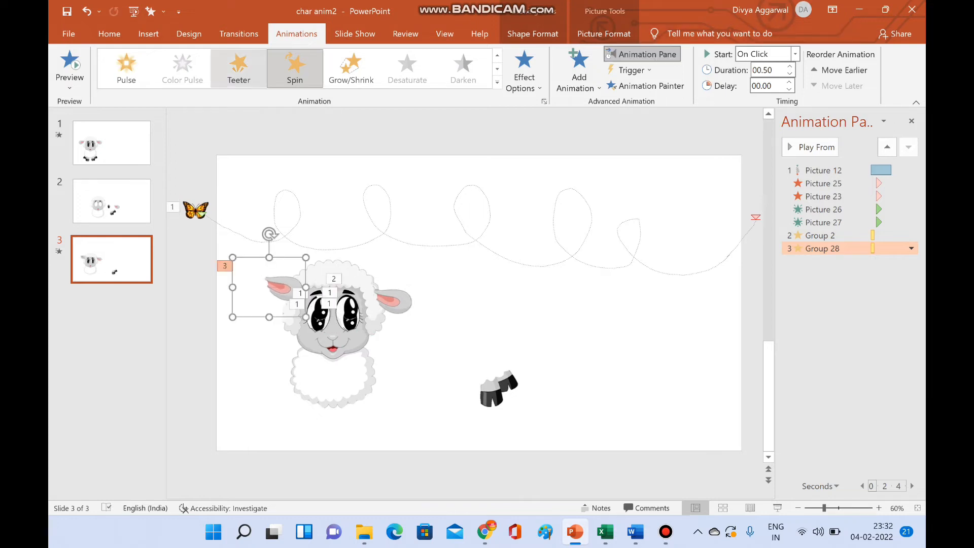
left_click(109, 34)
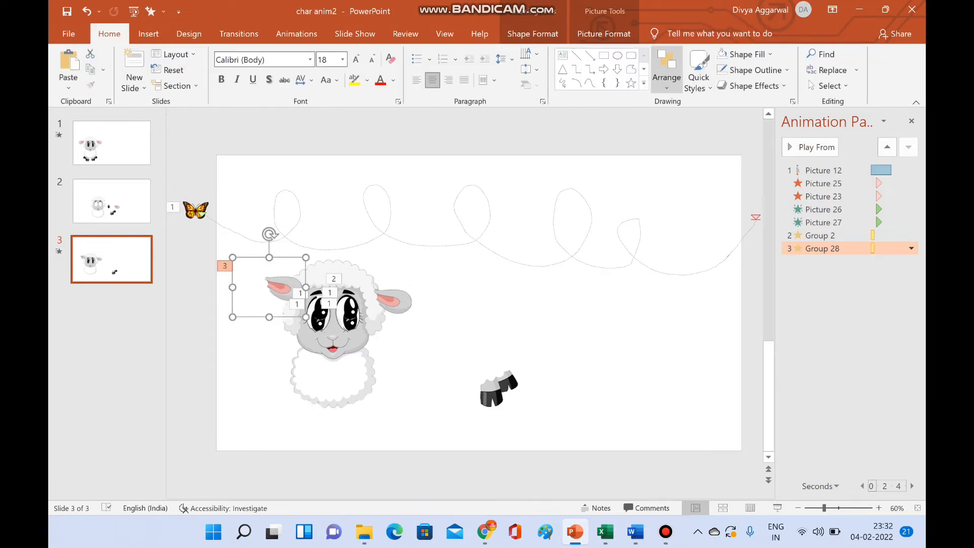
left_click(666, 71)
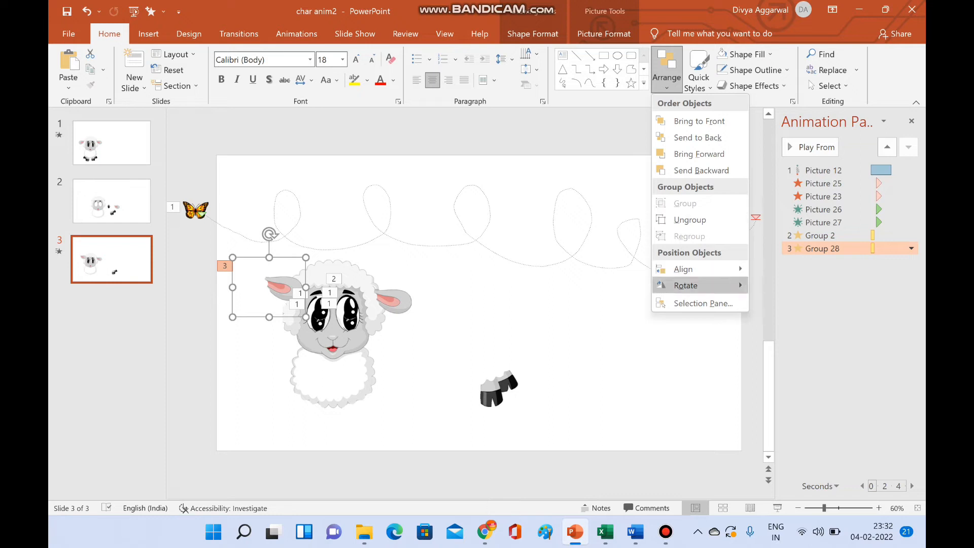
mouse_move(686, 286)
left_click(797, 336)
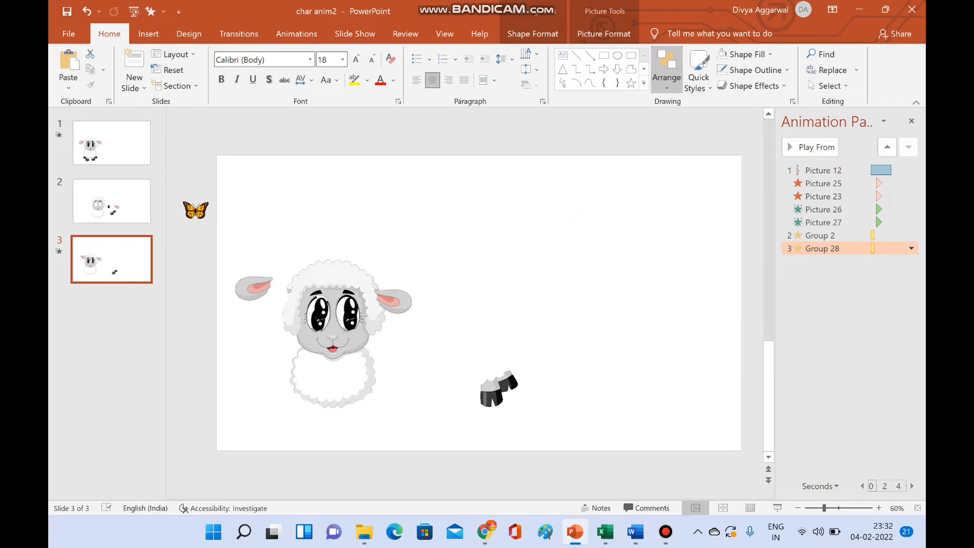
left_click_drag(254, 288, 259, 302)
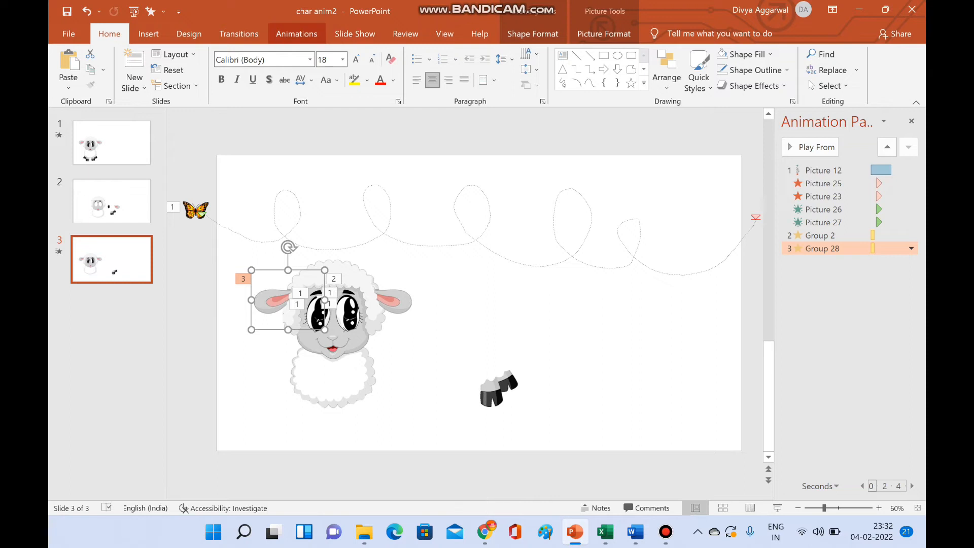
- Change the mirrored ear group's Spin direction to Clockwise
left_click(296, 34)
left_click(524, 81)
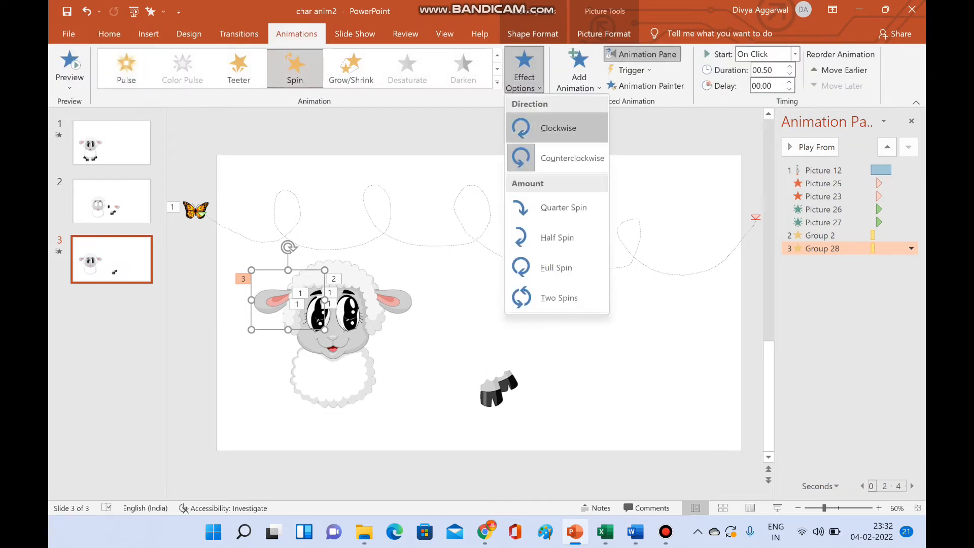
left_click(559, 126)
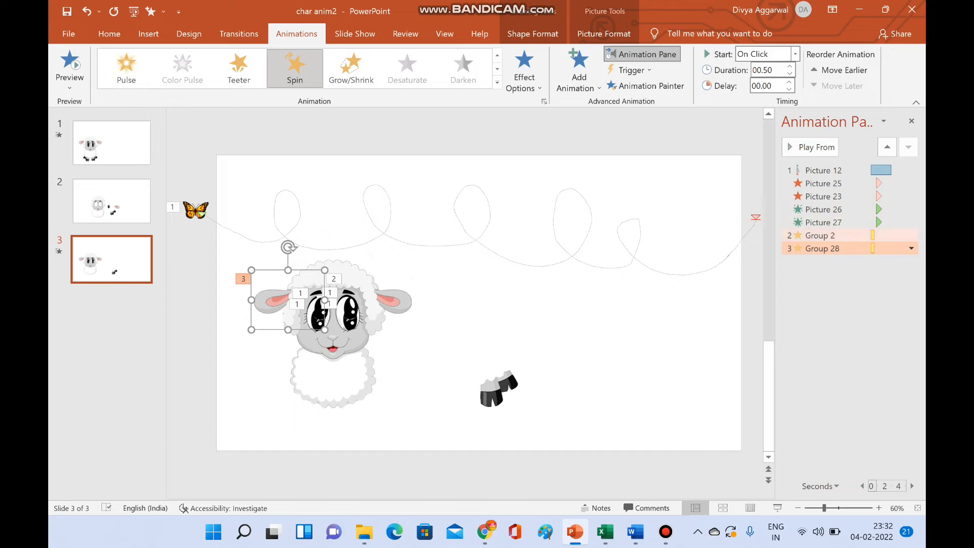
- Set both ear Spin animations to start With Previous after a 0.75 second delay, and play the sequence from the butterfly's motion path
left_click(832, 235)
left_click(832, 248, "ctrl")
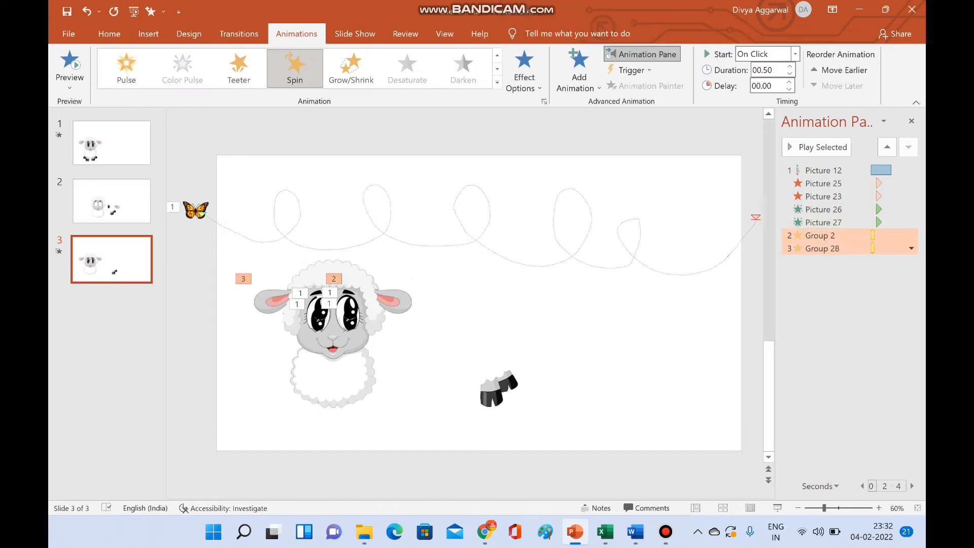
left_click(795, 54)
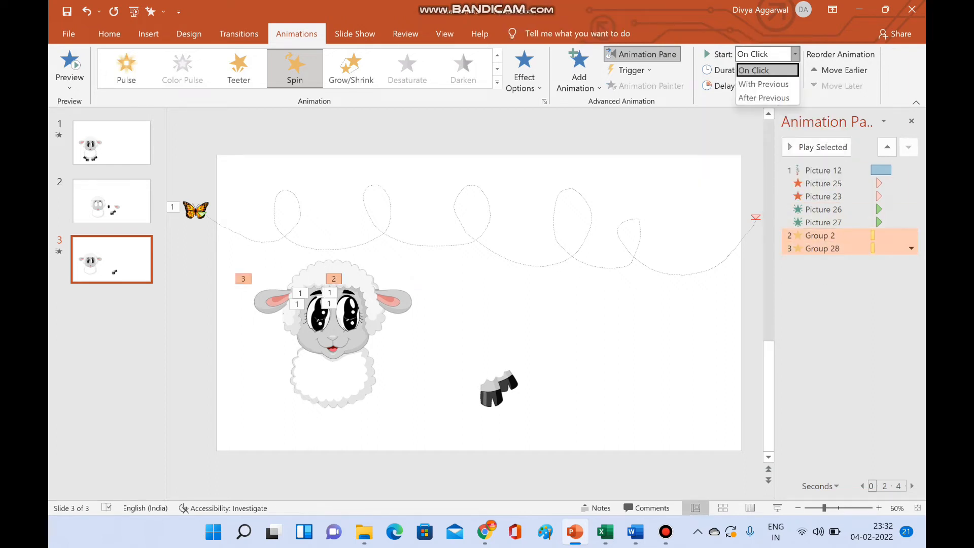
left_click(764, 84)
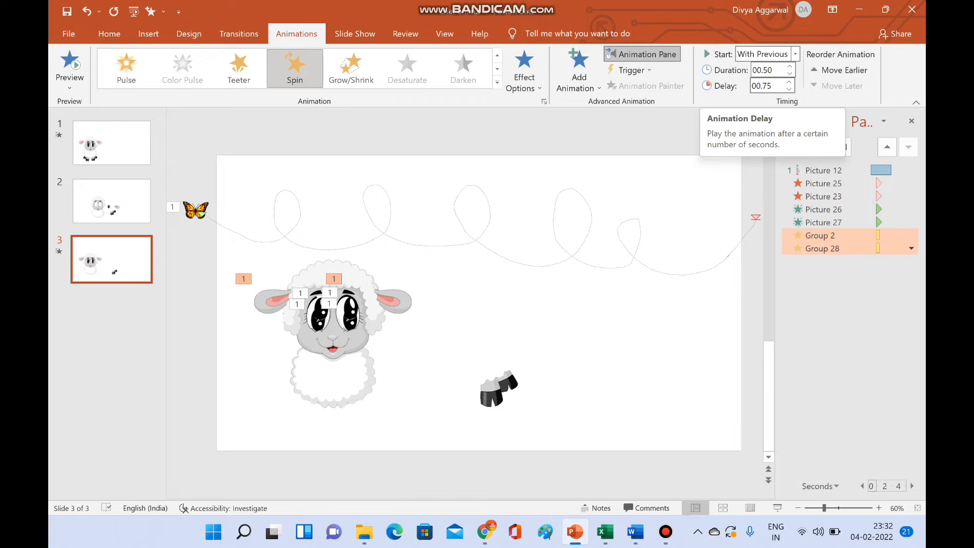
left_click(823, 171)
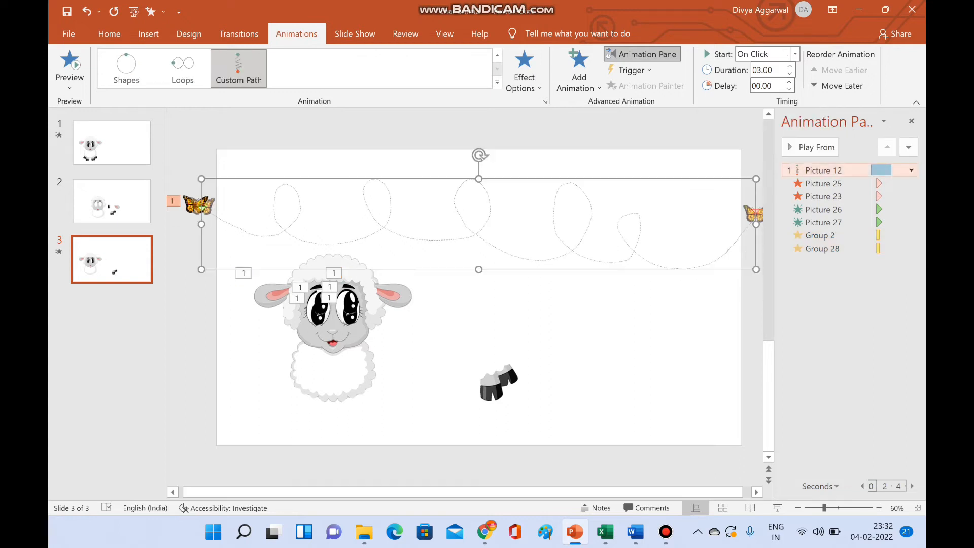
left_click(812, 147)
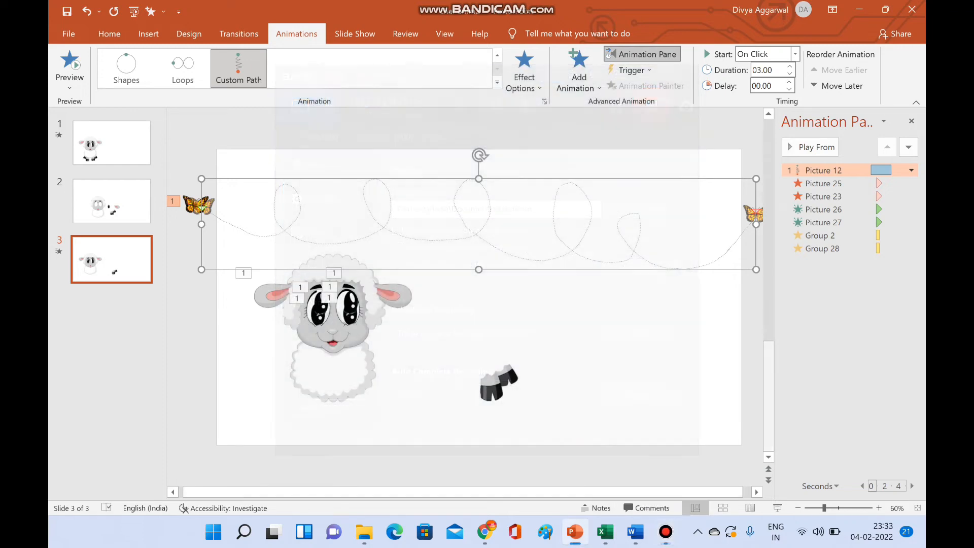
- Move the hooves picture to the lower edge of the sheep's body and draw an oval about 0.46 cm high and 0.53 cm wide above it
left_click_drag(499, 383, 344, 414)
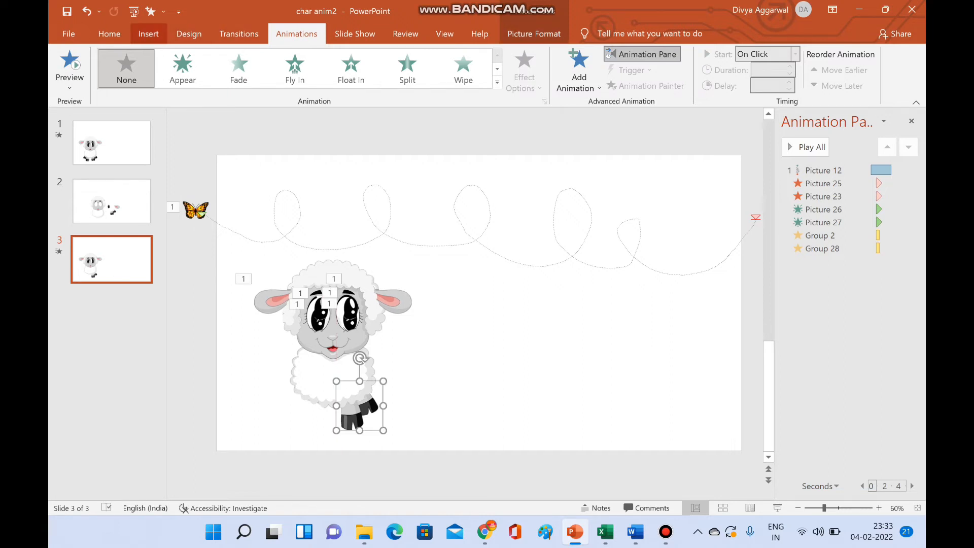
left_click(148, 33)
left_click(268, 69)
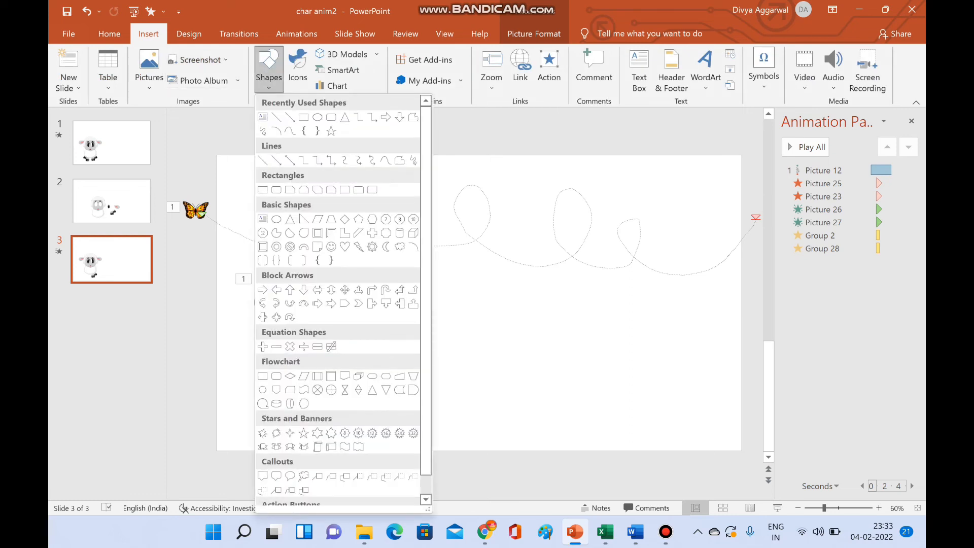
left_click(318, 118)
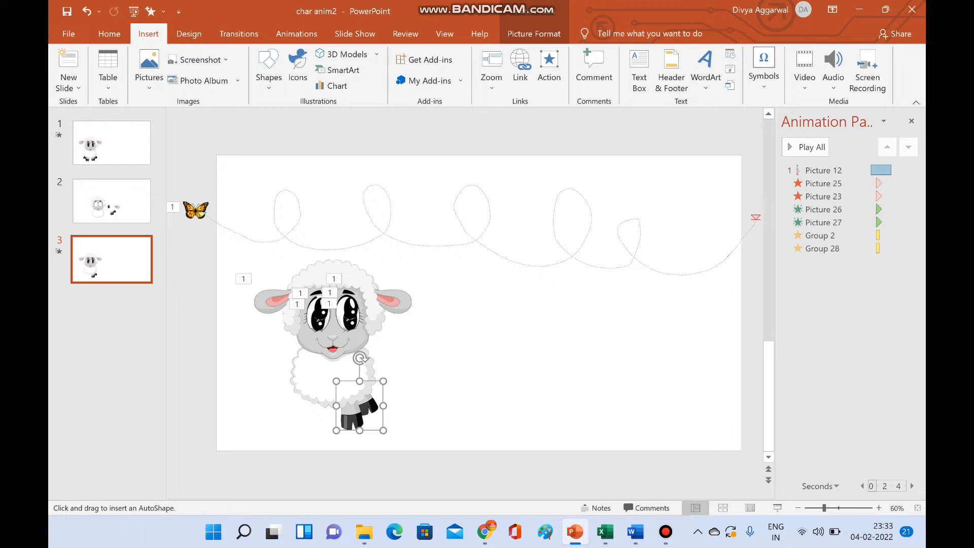
mouse_move(322, 381)
left_mouse_down()
mouse_move(335, 385)
mouse_move(327, 399)
mouse_move(330, 390)
left_mouse_up()
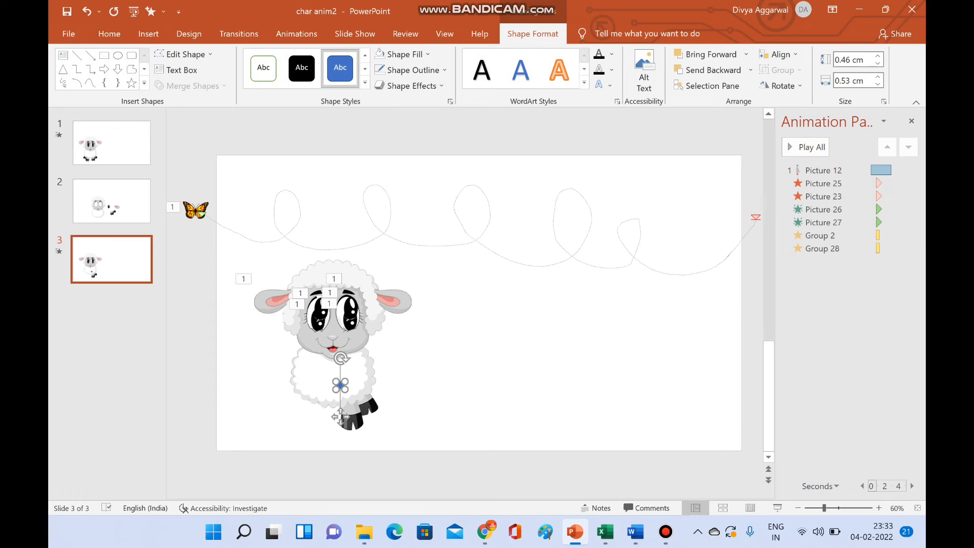
- Group the small blue oval with the sheep's hooves picture
left_click(339, 417, "shift")
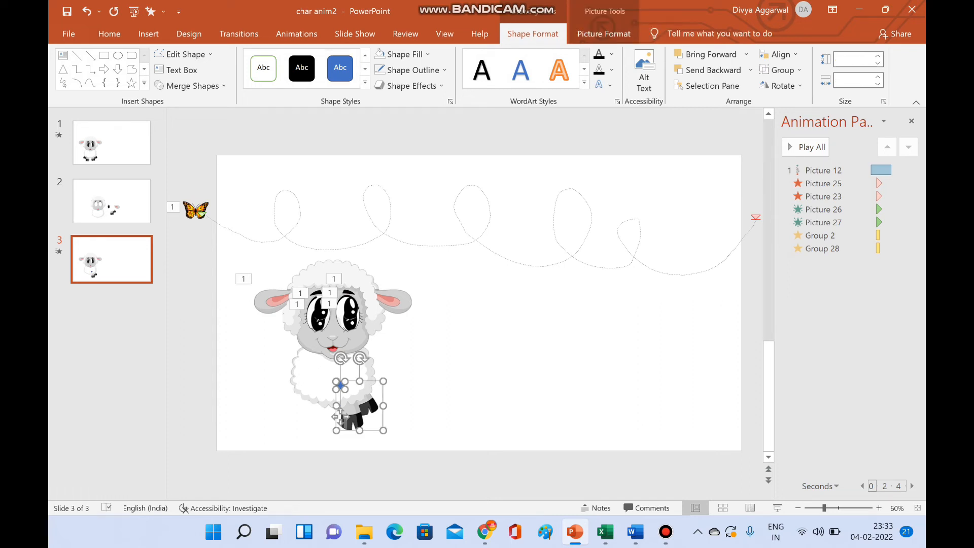
right_click(339, 417)
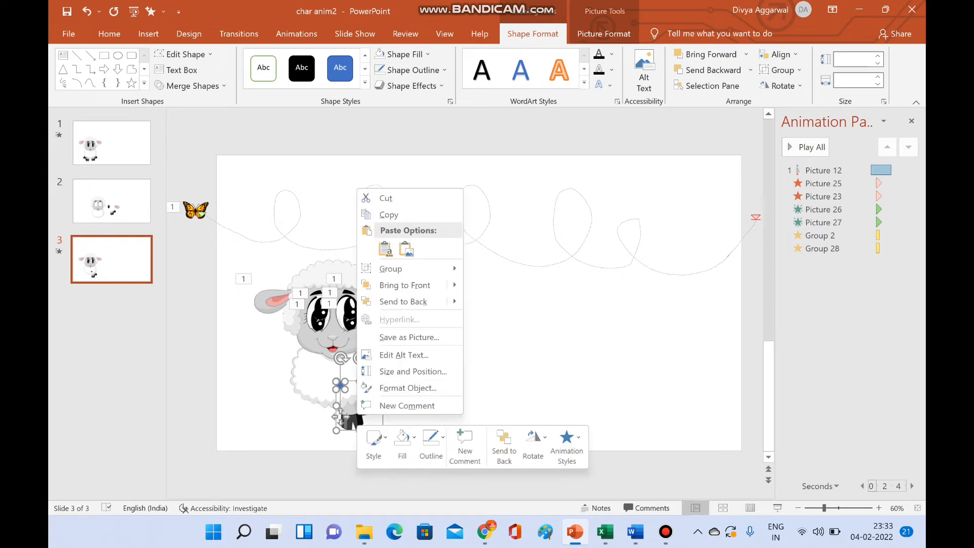
mouse_move(401, 269)
left_click(497, 270)
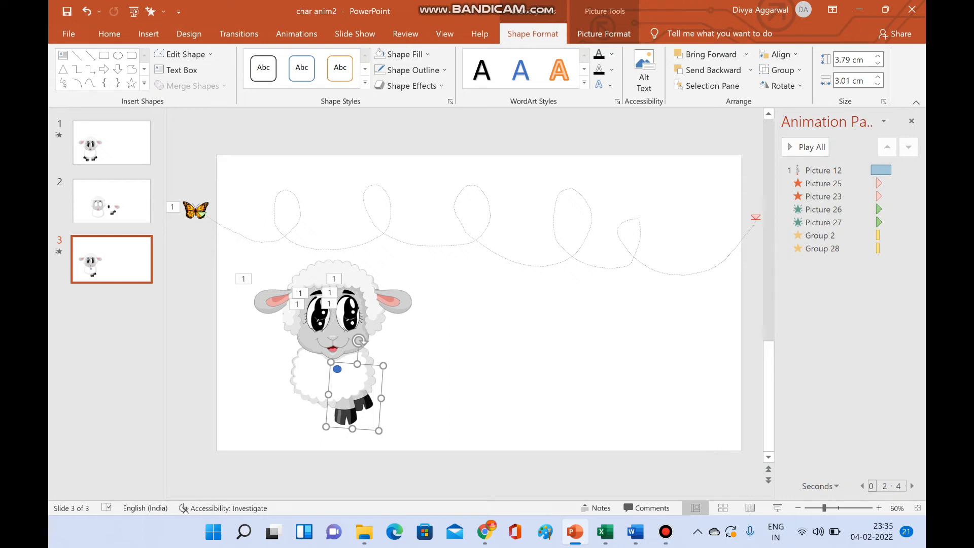
- Make the oval inside the hooves group invisible by removing its fill and outline
left_click(337, 369)
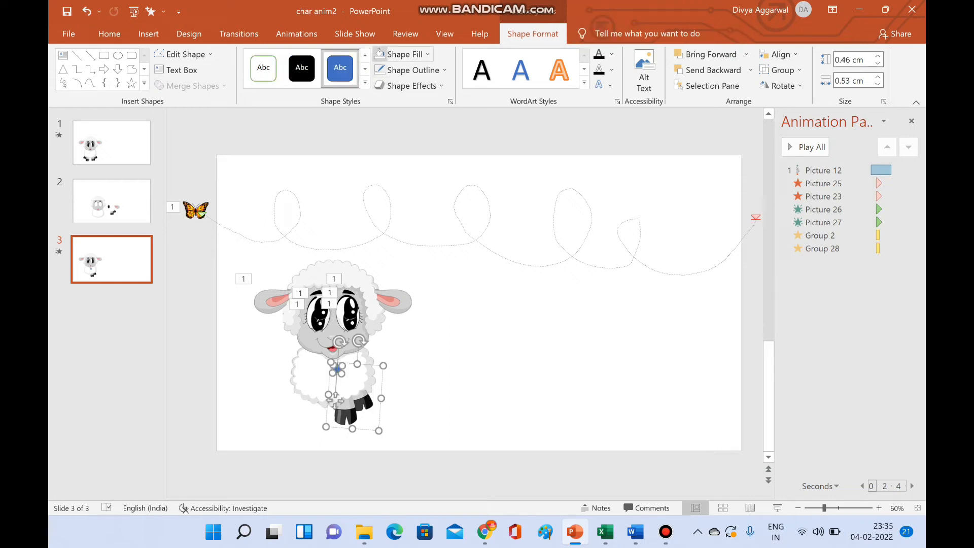
left_click(379, 54)
left_click(380, 70)
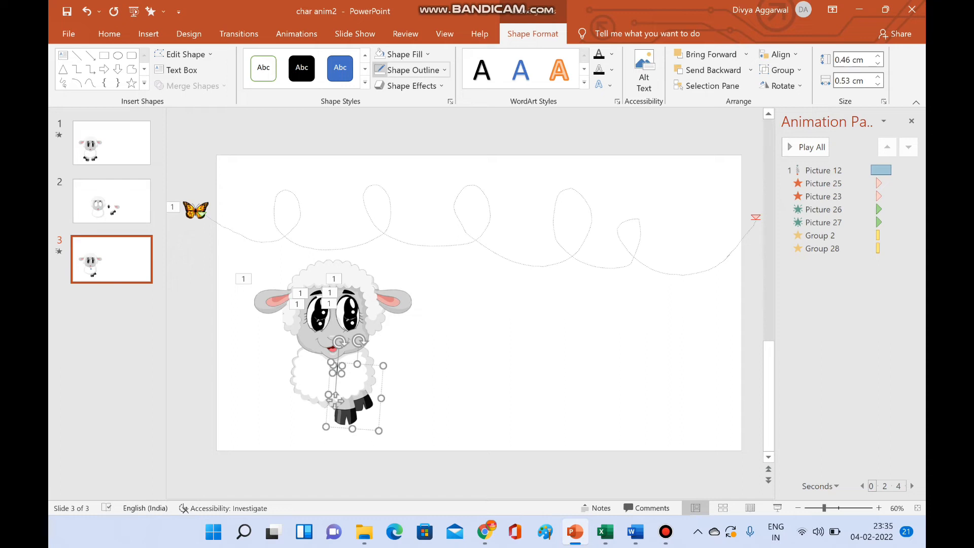
left_click(431, 396)
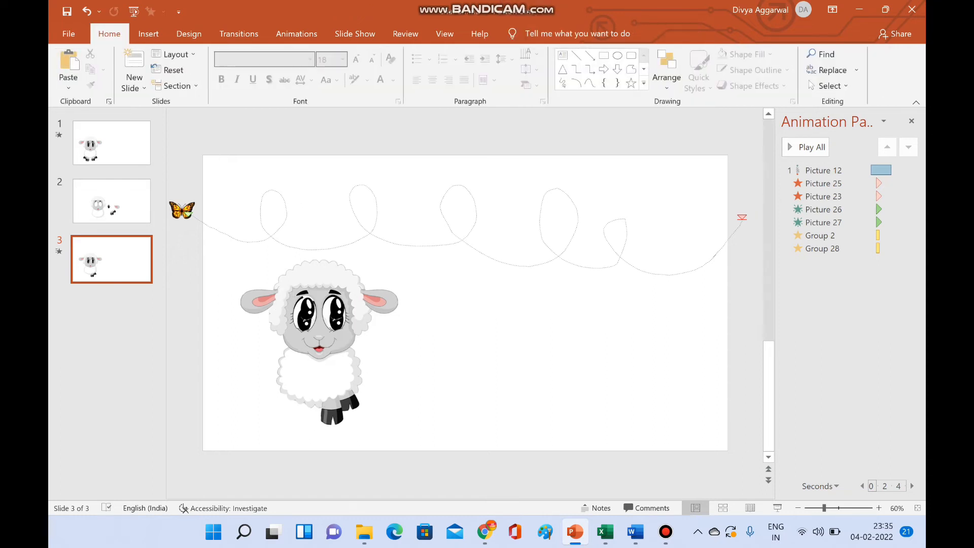
left_click(334, 414)
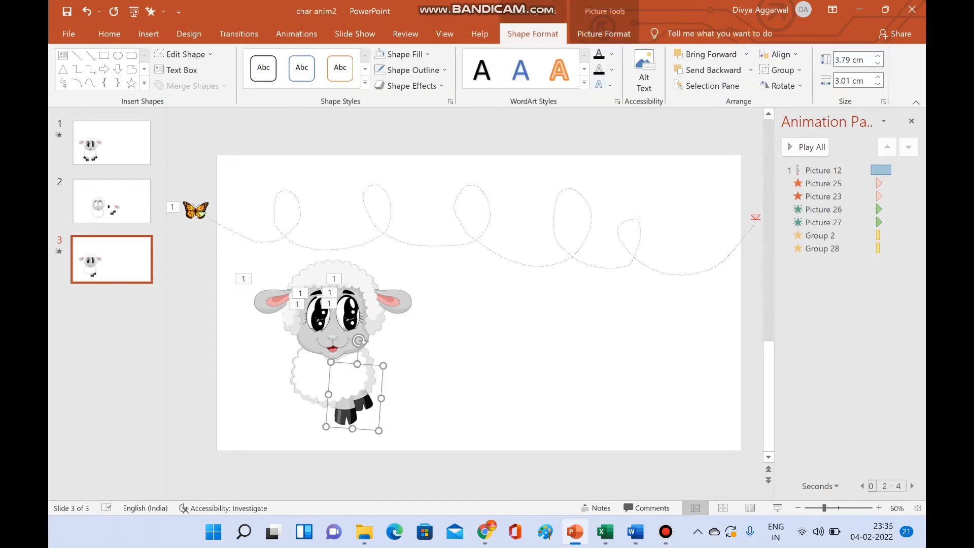
left_click(296, 34)
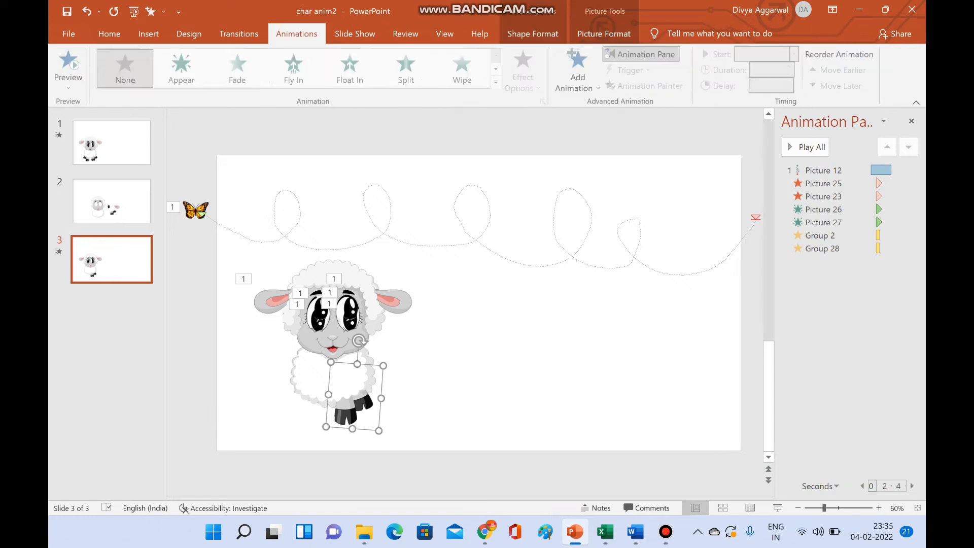
left_click(579, 71)
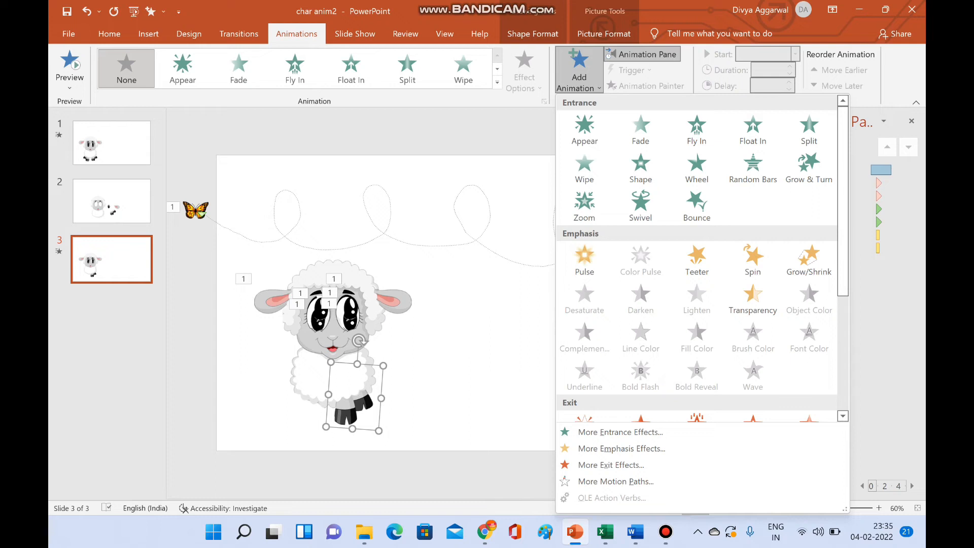
left_click(697, 260)
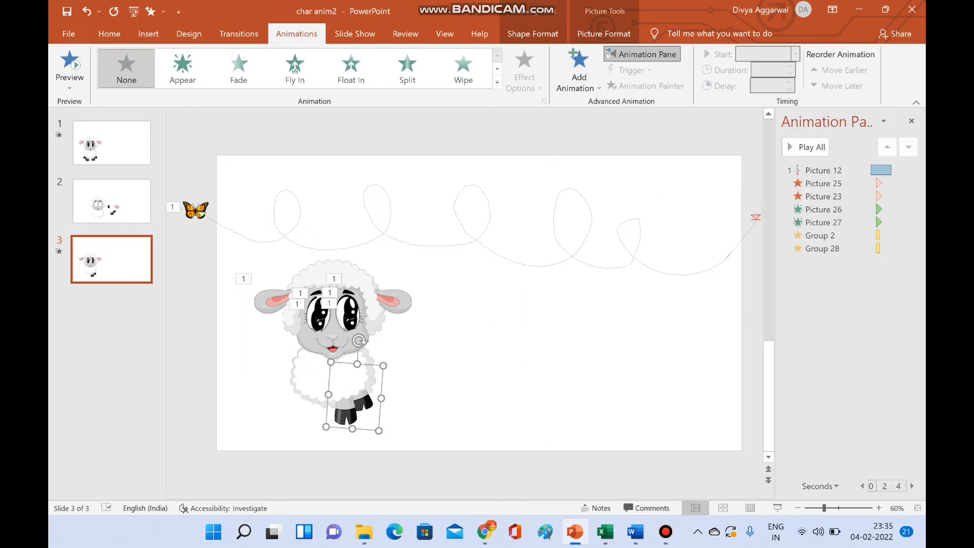
- Copy the right ear's Spin animation onto the hooves group with the Animation Painter
left_click(397, 302)
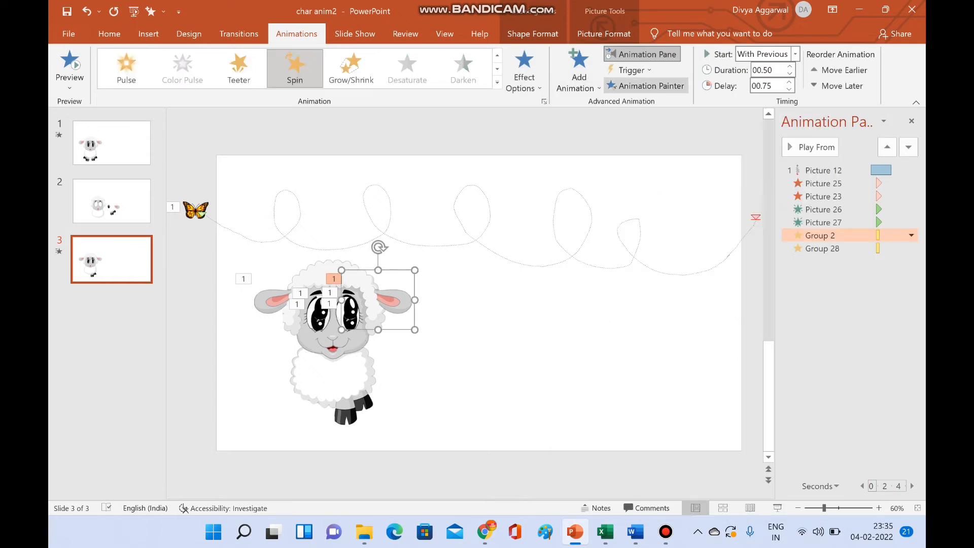
left_click(646, 86)
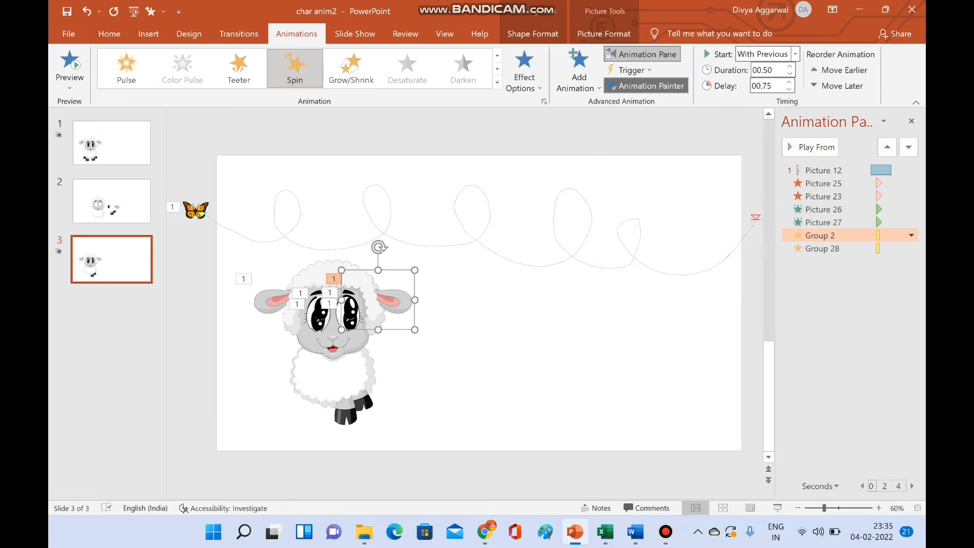
left_click(354, 408)
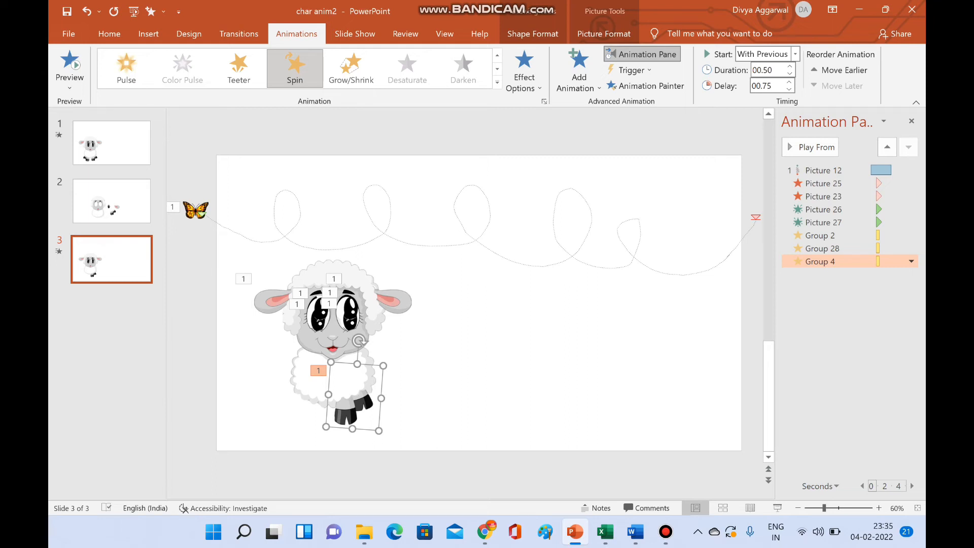
- Set the hooves group's Spin amount to a custom 30° counterclockwise in its effect options
left_click(911, 261)
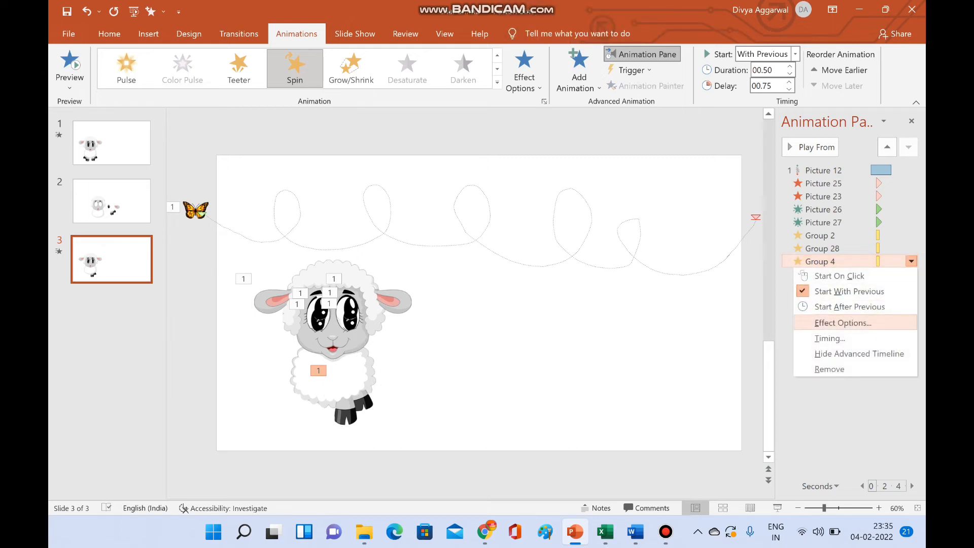
left_click(843, 322)
left_click(568, 175)
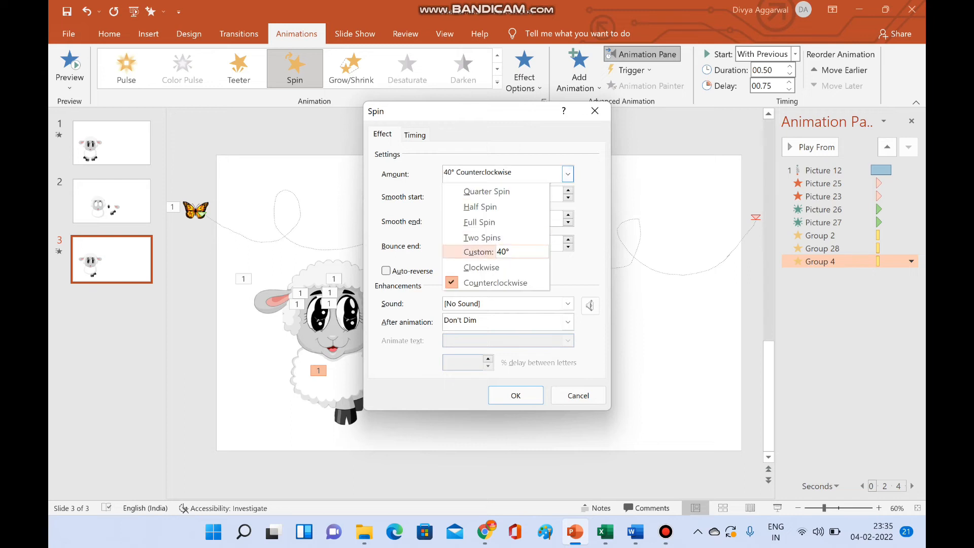
left_click(508, 252)
type("30")
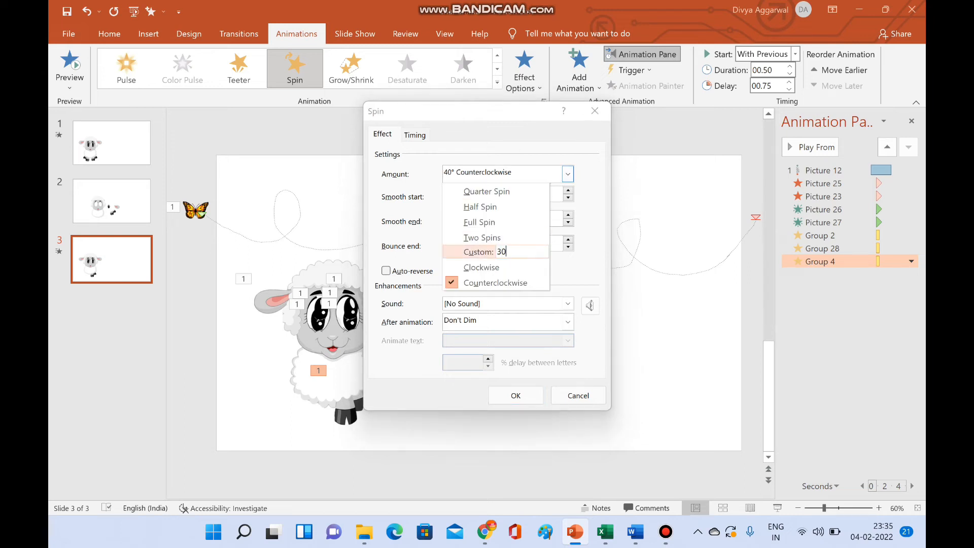
key("Return")
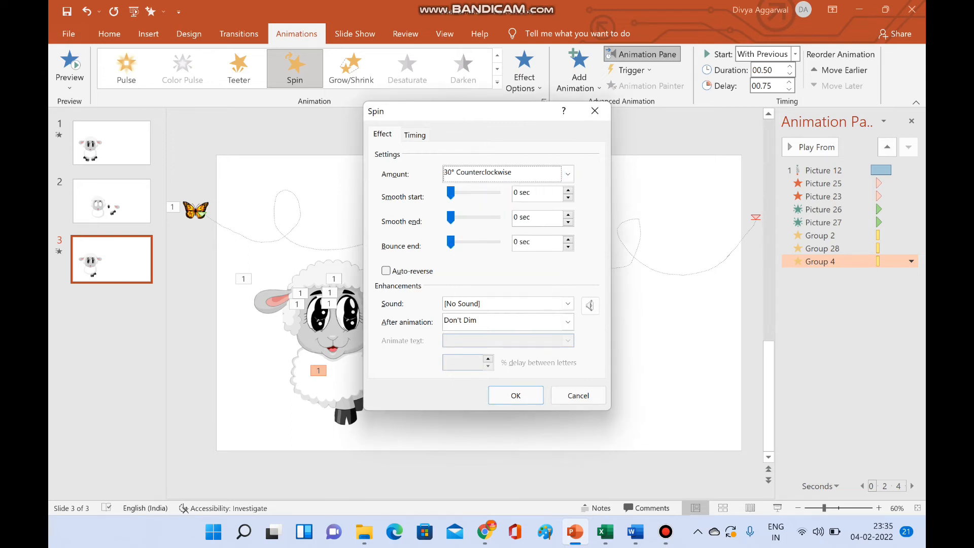
- Make the hooves group's Spin repeat 4 times with Auto-reverse enabled, and apply the effect settings
key("ctrl+Tab")
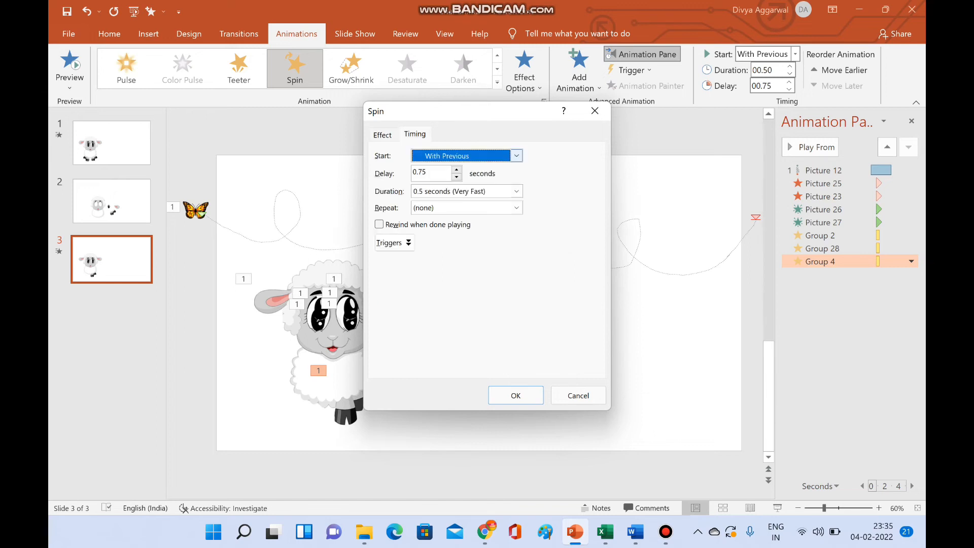
left_click(517, 207)
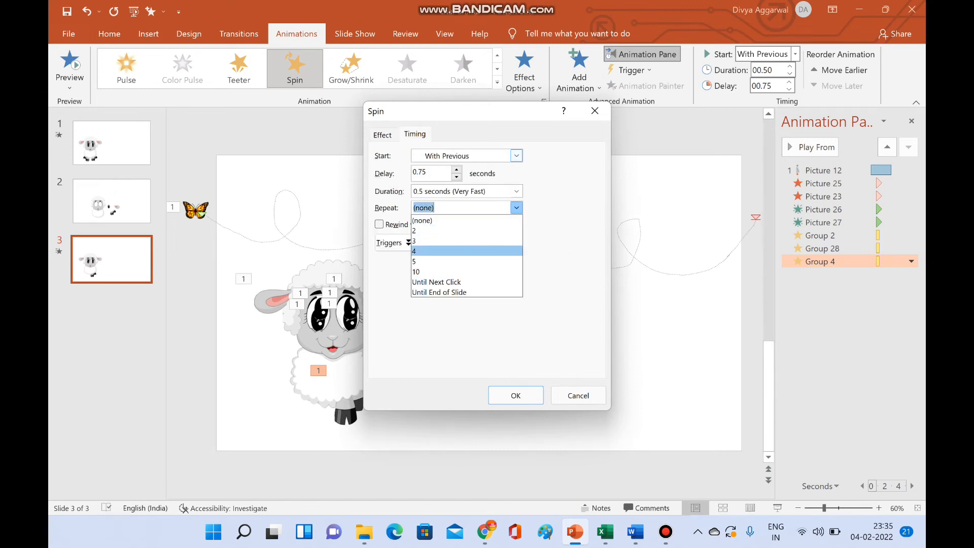
key("Return")
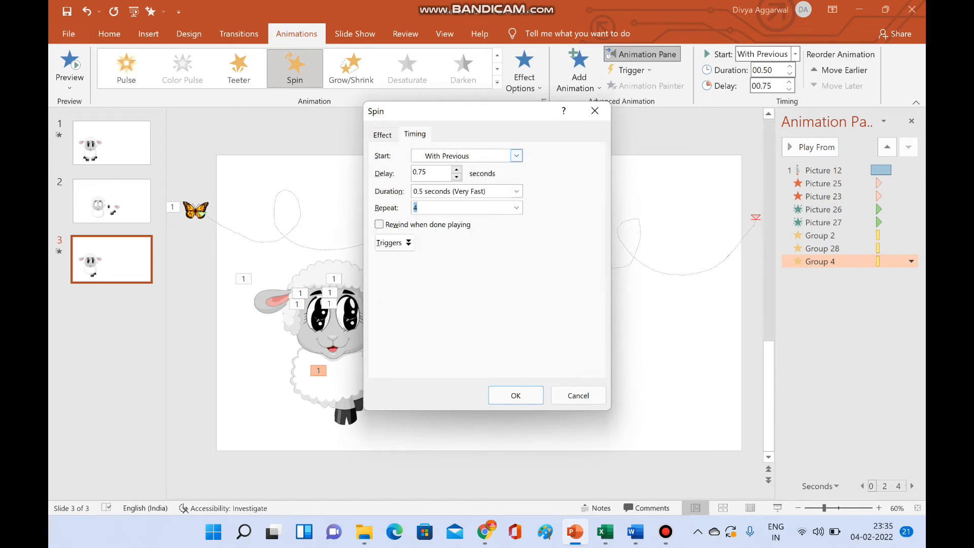
key("ctrl+Tab")
left_click(386, 271)
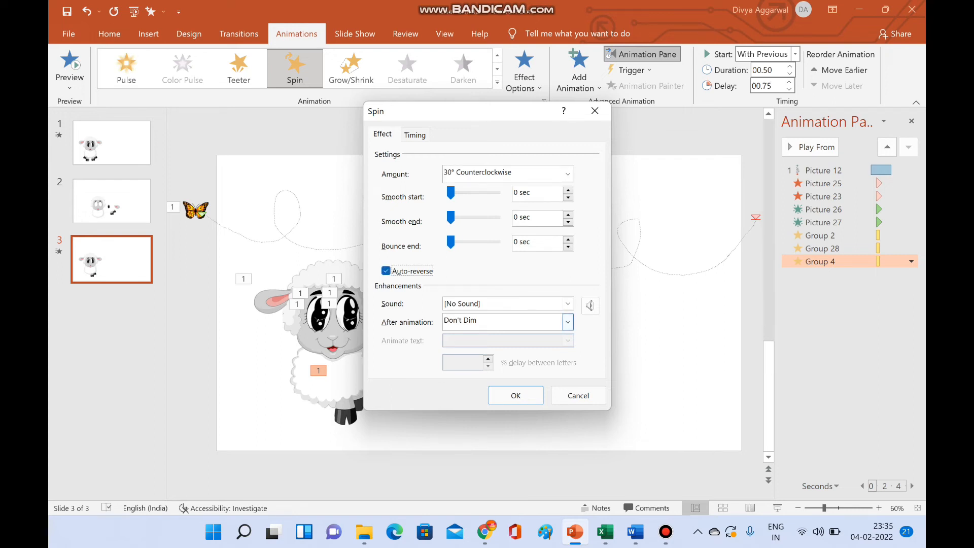
left_click(516, 395)
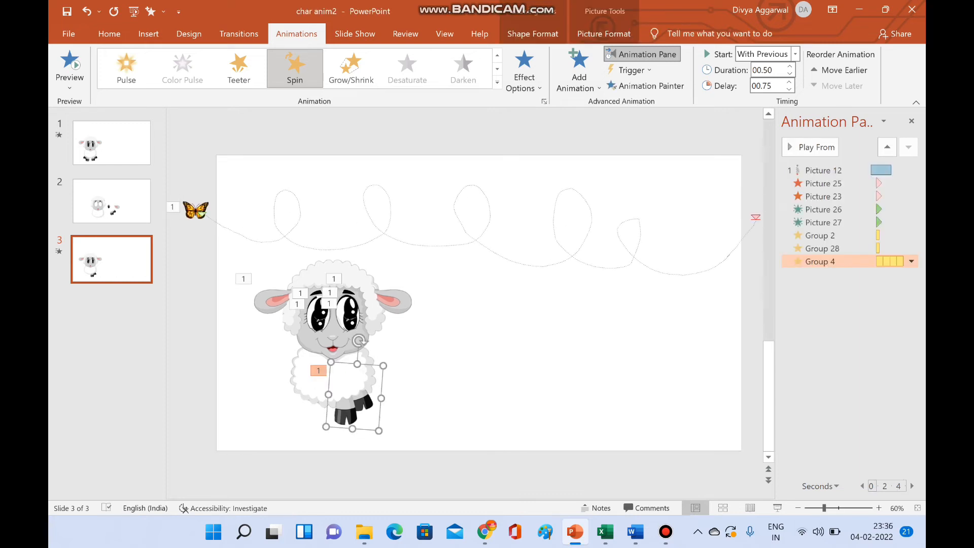
- Paste a copy of the hooves group and place it, flipped horizontally, beside the original under the left side of the sheep's body
key("ctrl+v")
left_click_drag(361, 406, 308, 406)
left_click(109, 33)
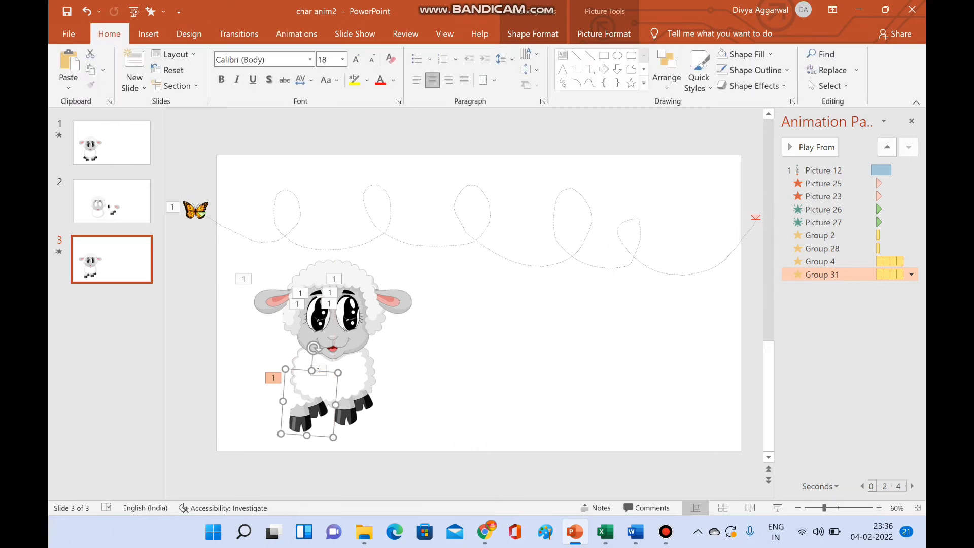
left_click(666, 71)
mouse_move(686, 285)
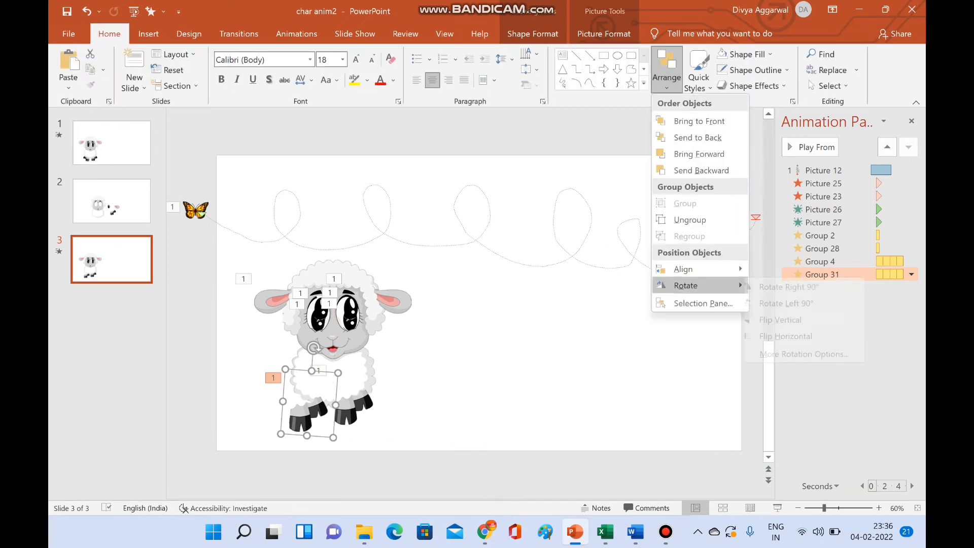
left_click(797, 336)
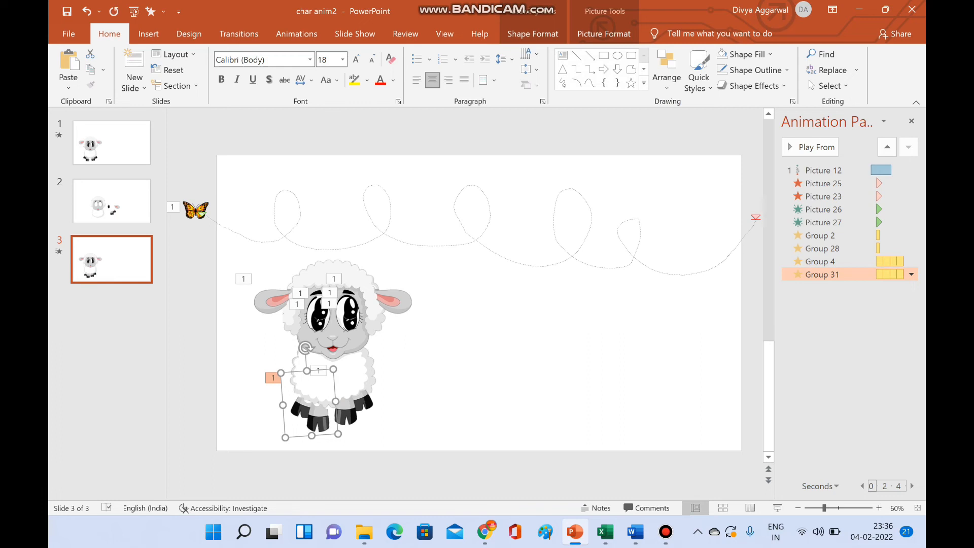
left_click_drag(317, 415, 300, 413)
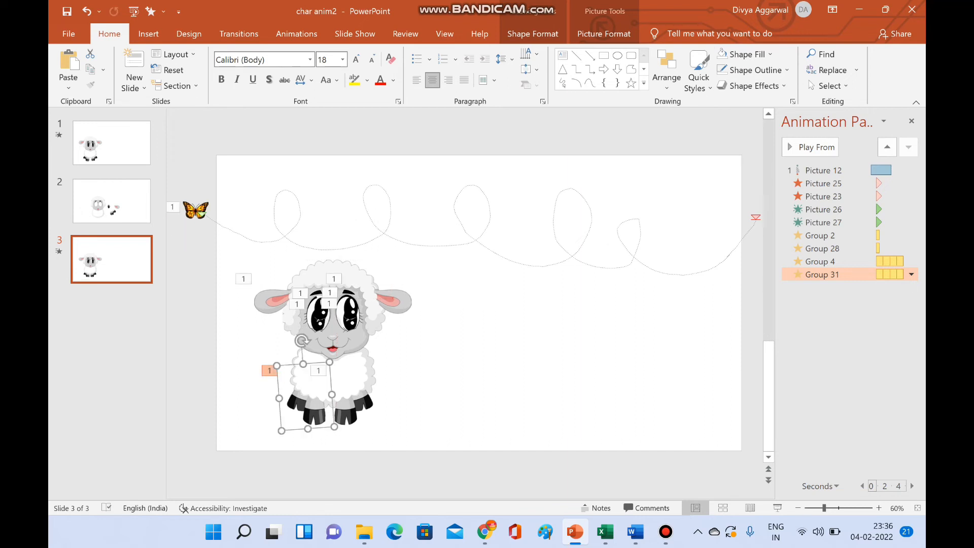
- Reverse the Spin direction of the flipped hooves group
left_click(296, 33)
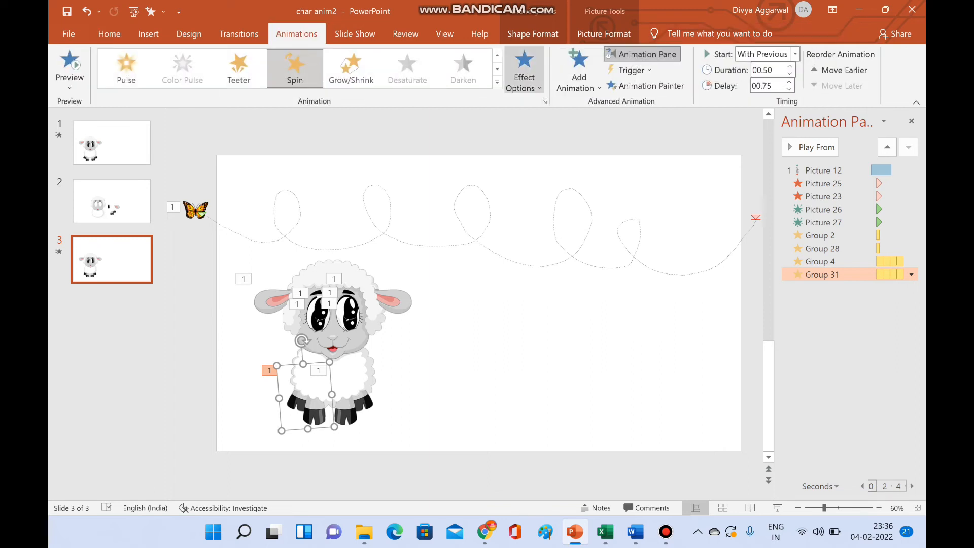
left_click(524, 81)
left_click(558, 128)
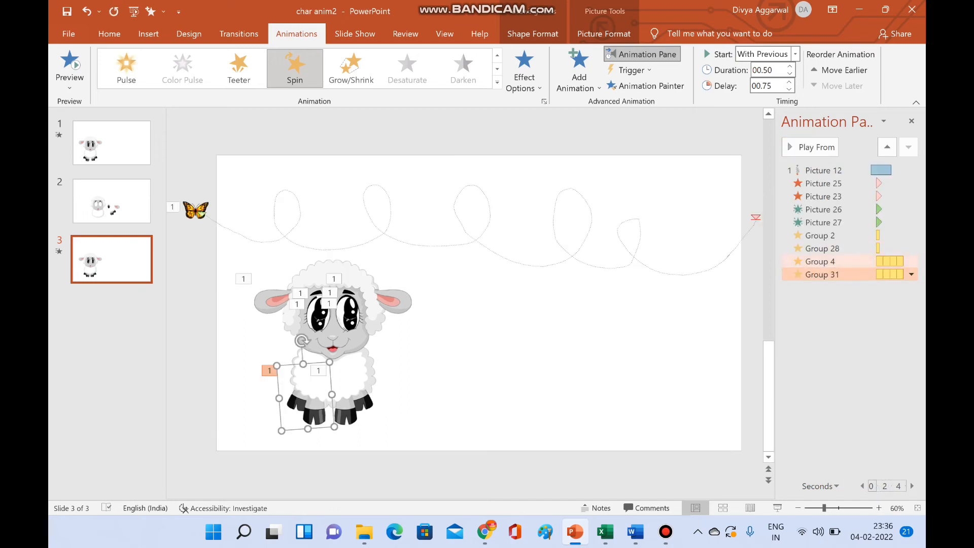
- Set the delay of both hooves groups' Spin animations to 1.25 seconds and play the sequence from the butterfly's motion path
left_click(821, 262)
left_click(822, 274, "shift")
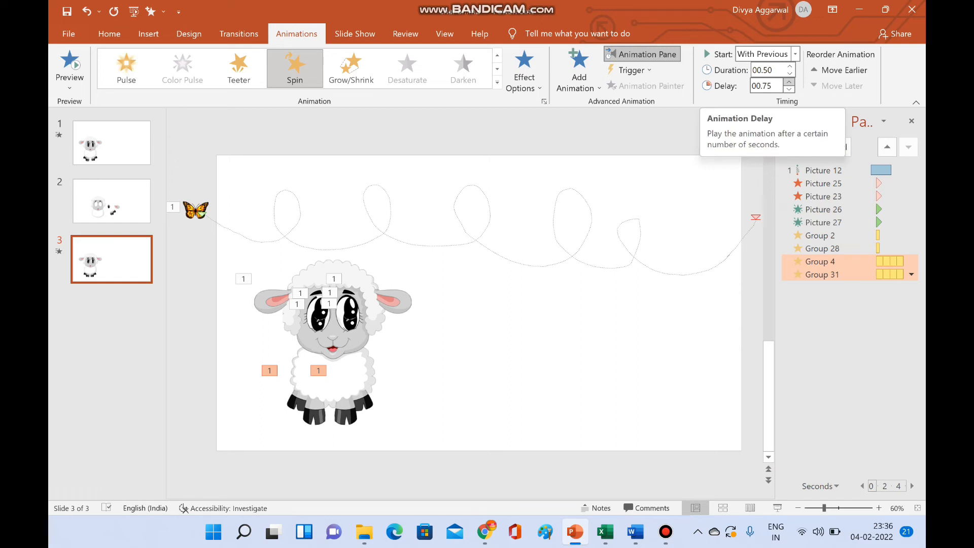
left_click(789, 82)
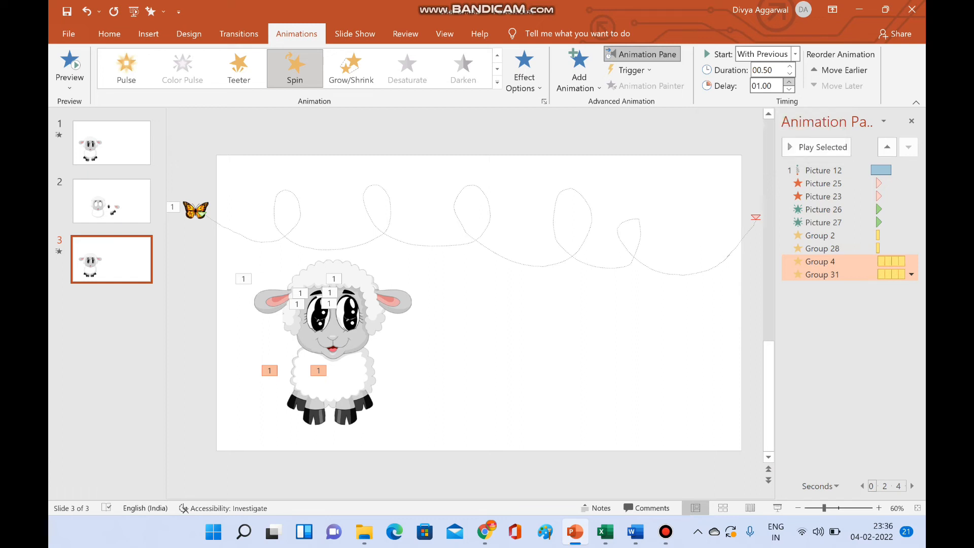
left_click(790, 82)
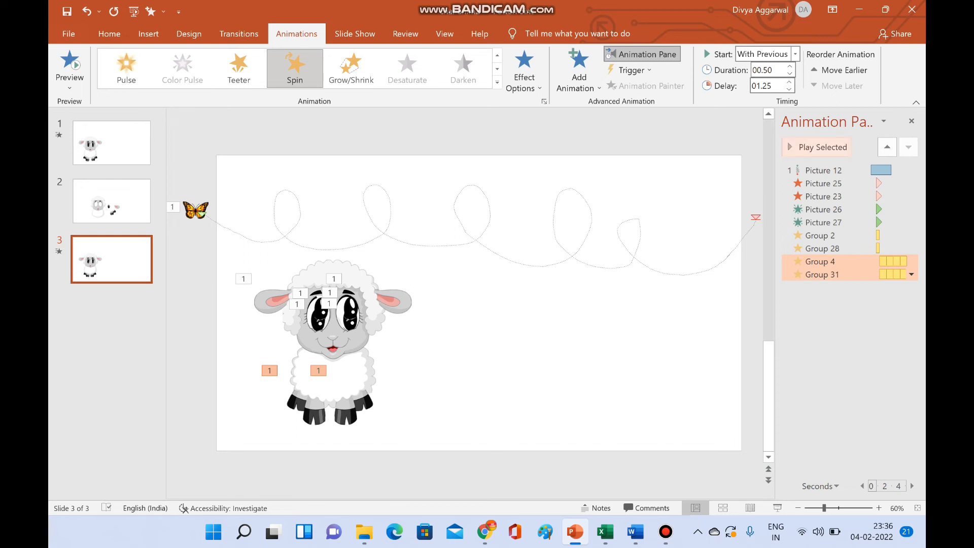
left_click(823, 171)
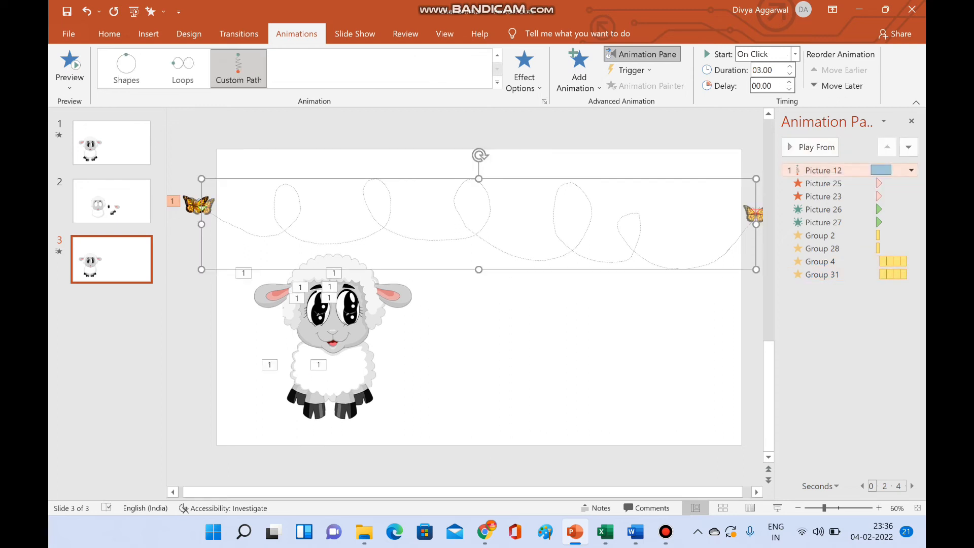
left_click(817, 147)
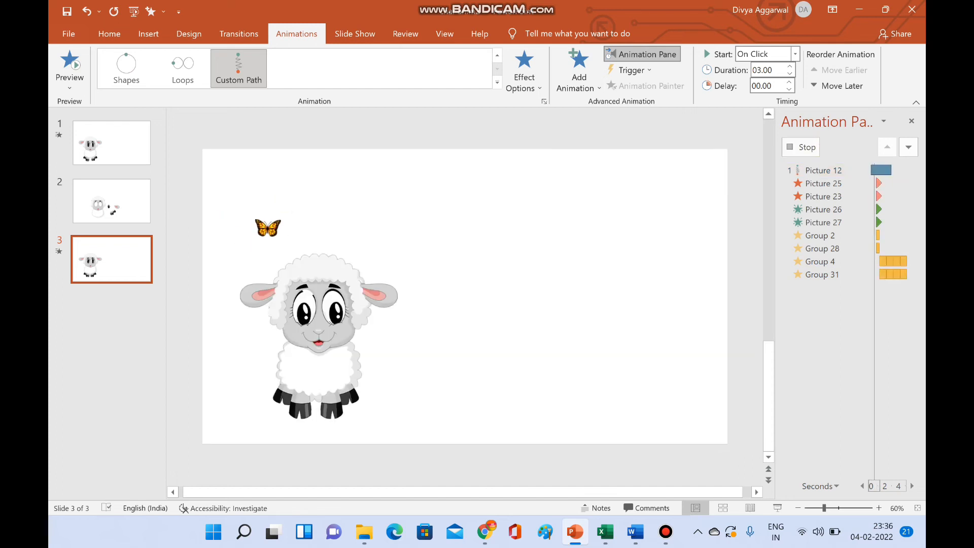